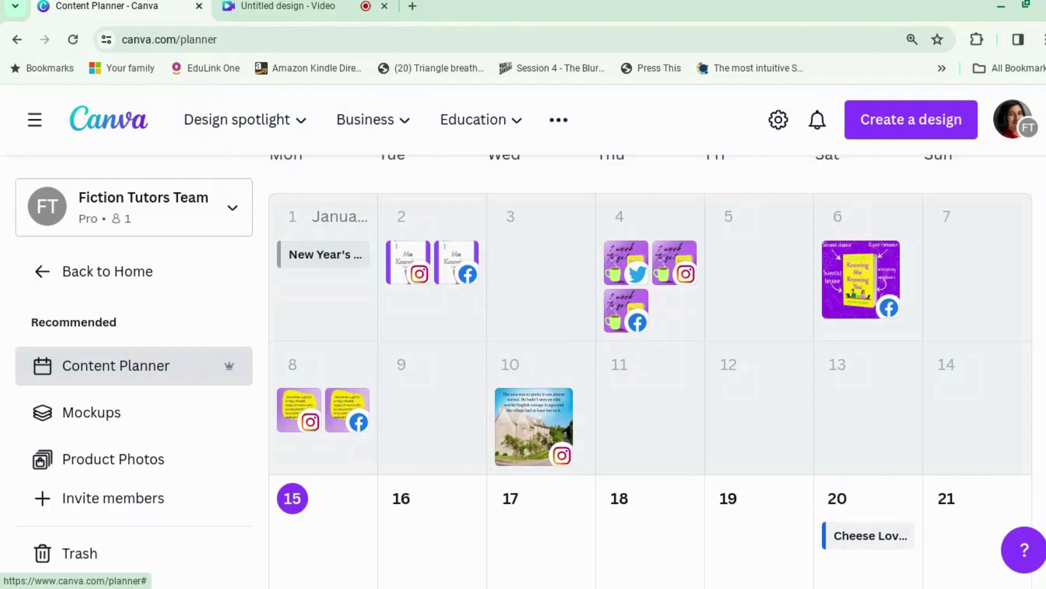
pyautogui.scroll(-2, 661, 400)
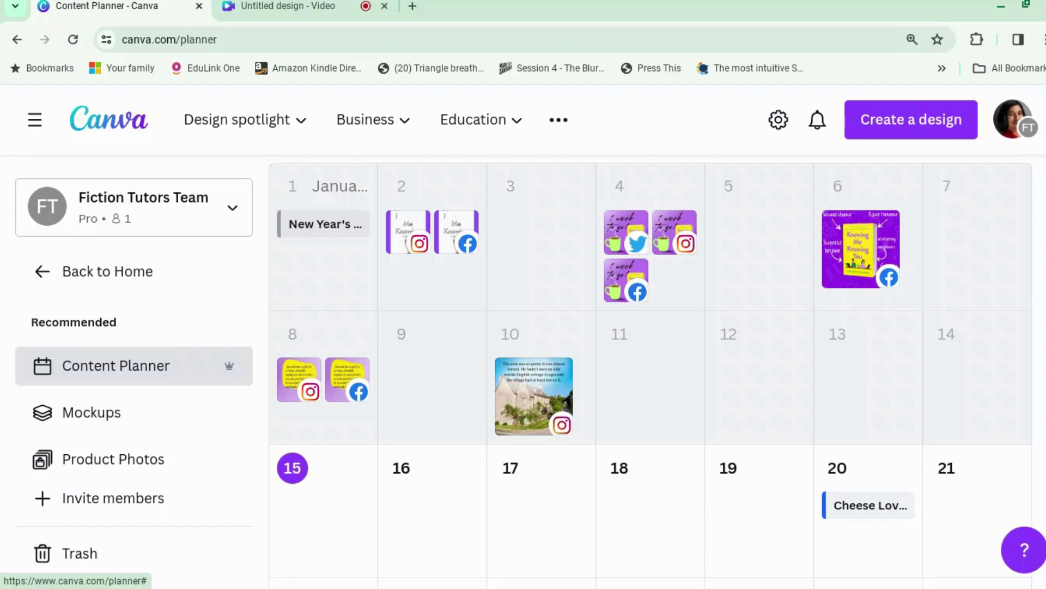
pyautogui.scroll(5, 657, 371)
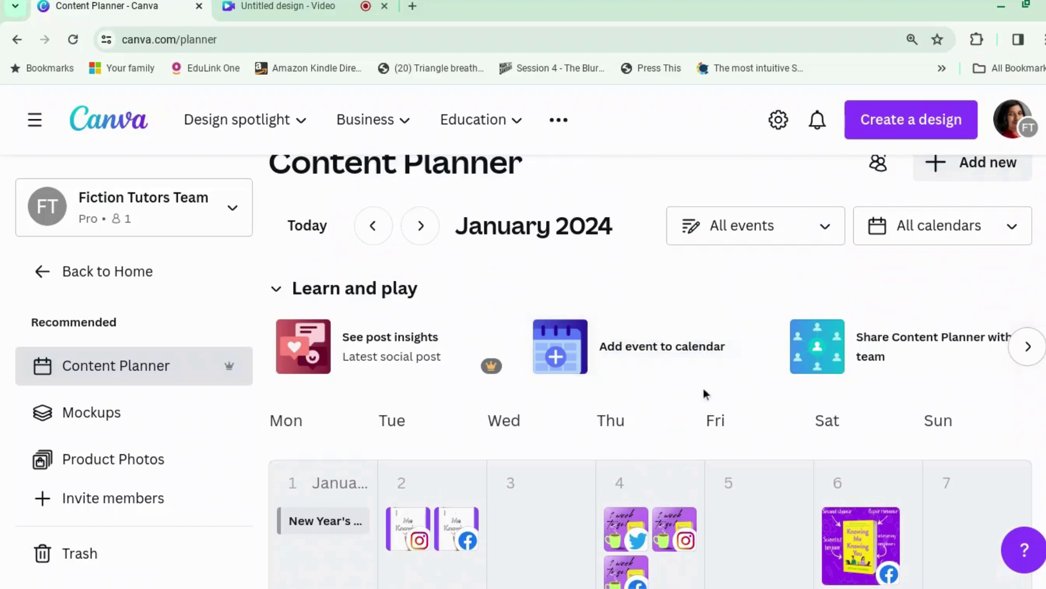
pyautogui.scroll(-2, 708, 392)
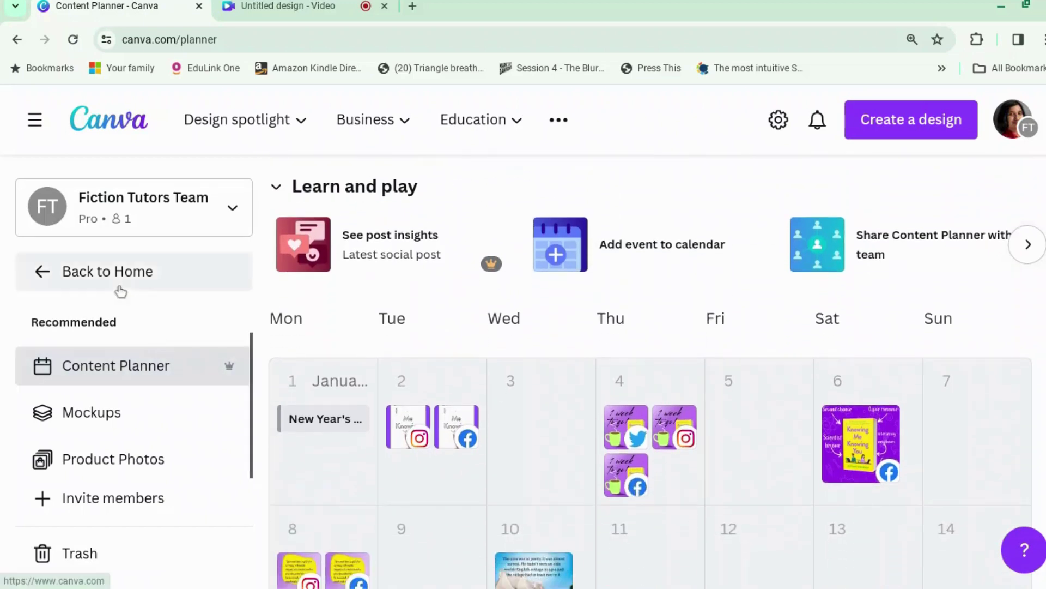
# Return to the home page and open the Content Planner from the apps page.
pyautogui.click(119, 290)
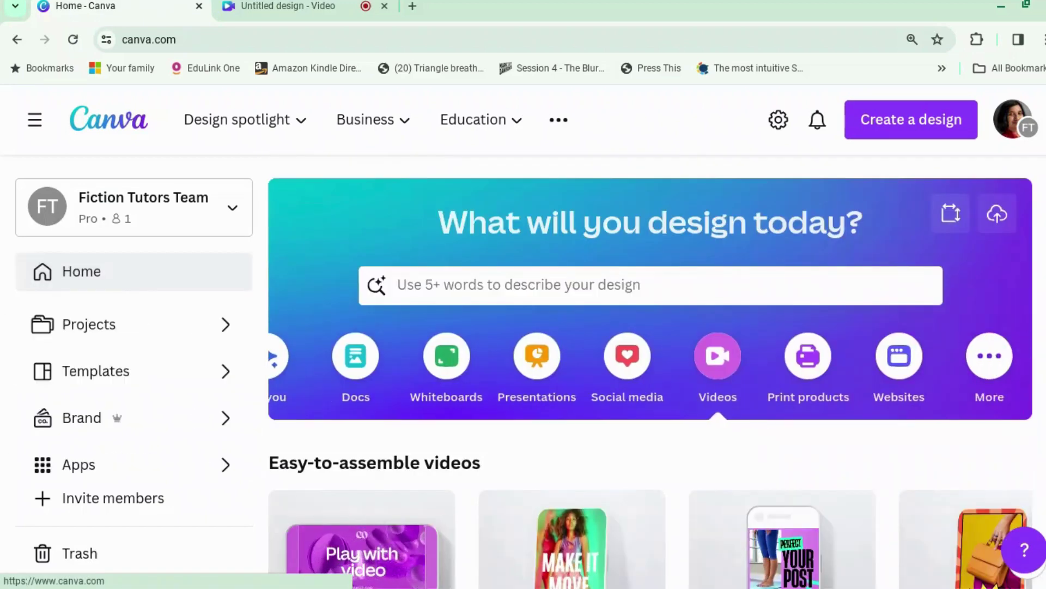
pyautogui.click(77, 479)
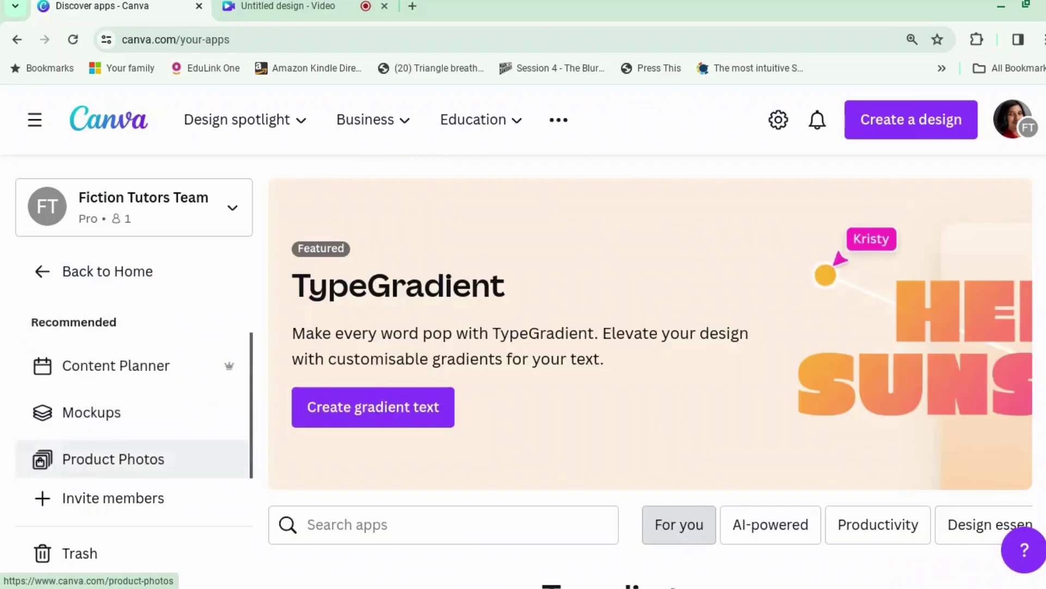
pyautogui.click(144, 372)
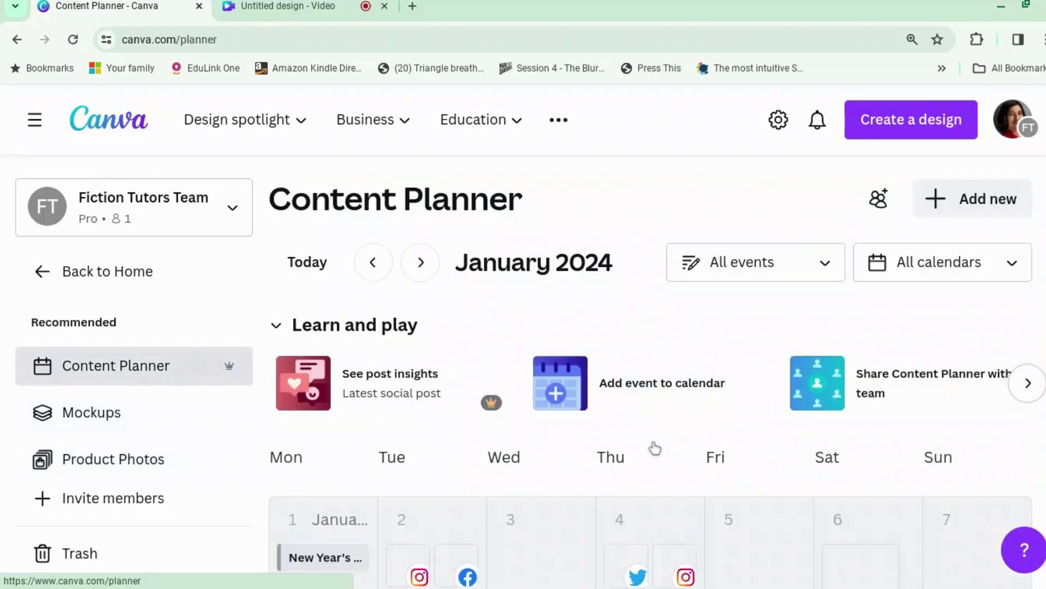
# Examine the January 2024 calendar, including its upcoming event days and the publishing time of the Twitter post on 4 January.
pyautogui.scroll(-5, 680, 441)
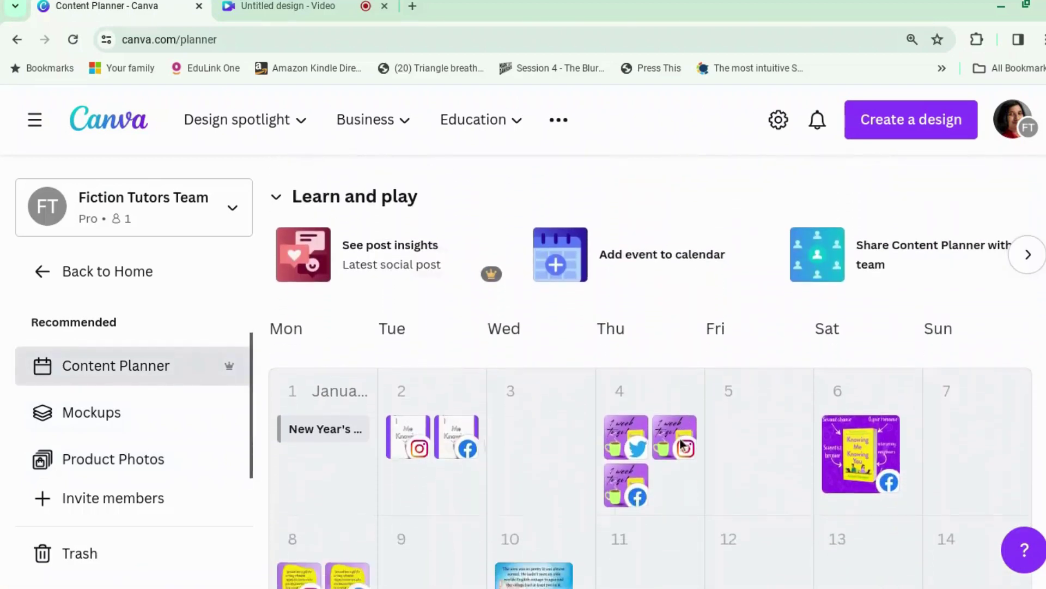
pyautogui.scroll(-8, 680, 441)
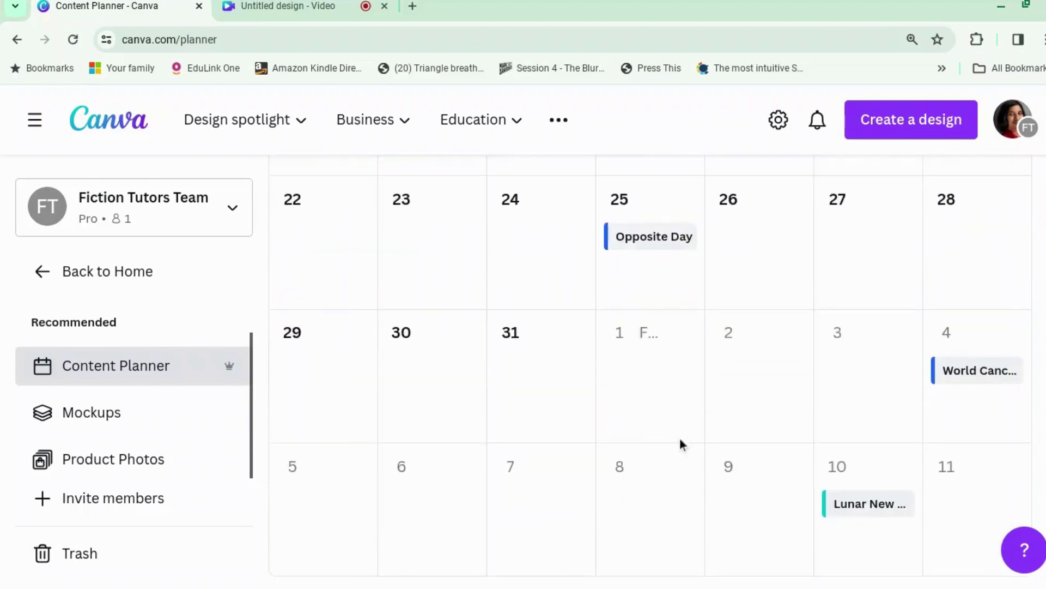
pyautogui.scroll(-1, 679, 437)
pyautogui.scroll(2, 685, 308)
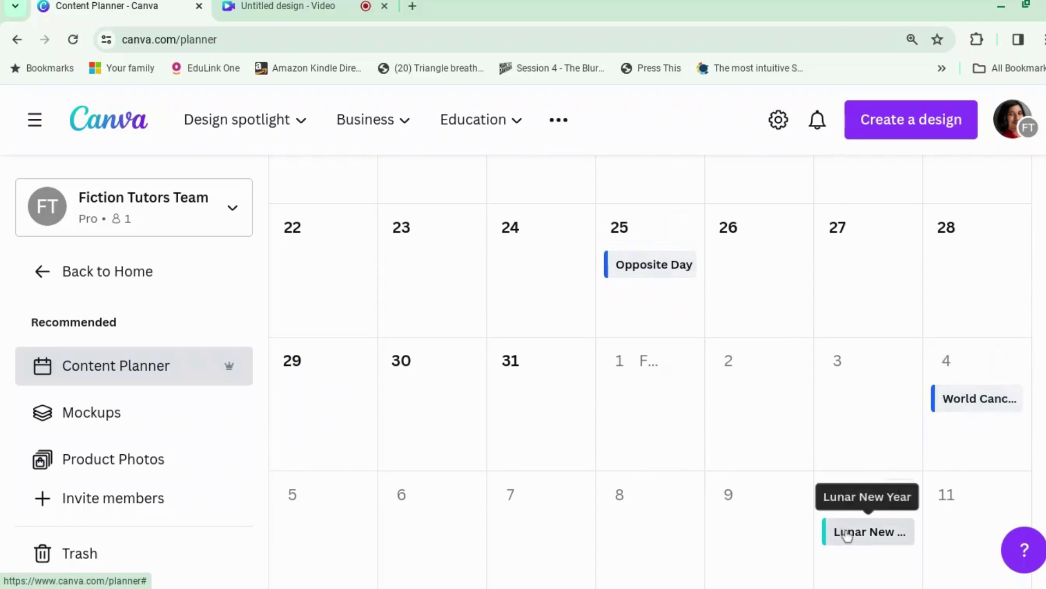
pyautogui.scroll(3, 708, 376)
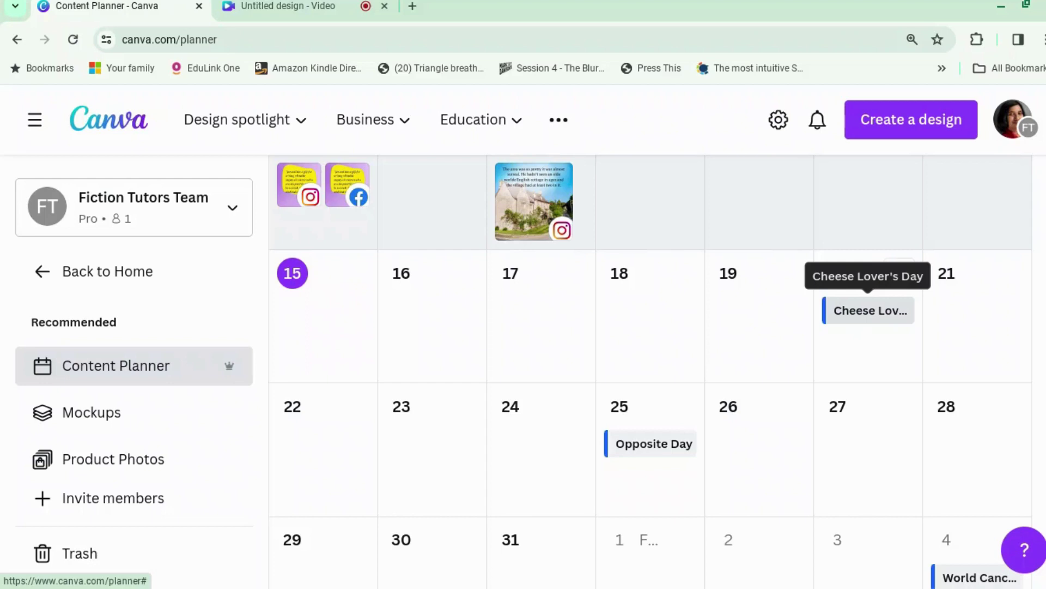
pyautogui.scroll(5, 775, 325)
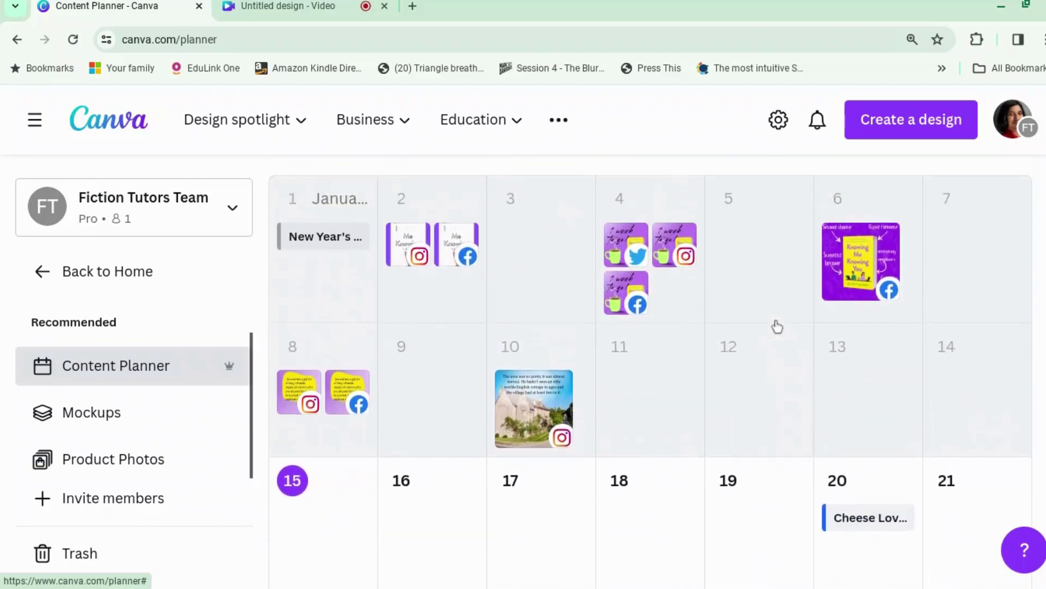
pyautogui.scroll(1, 777, 326)
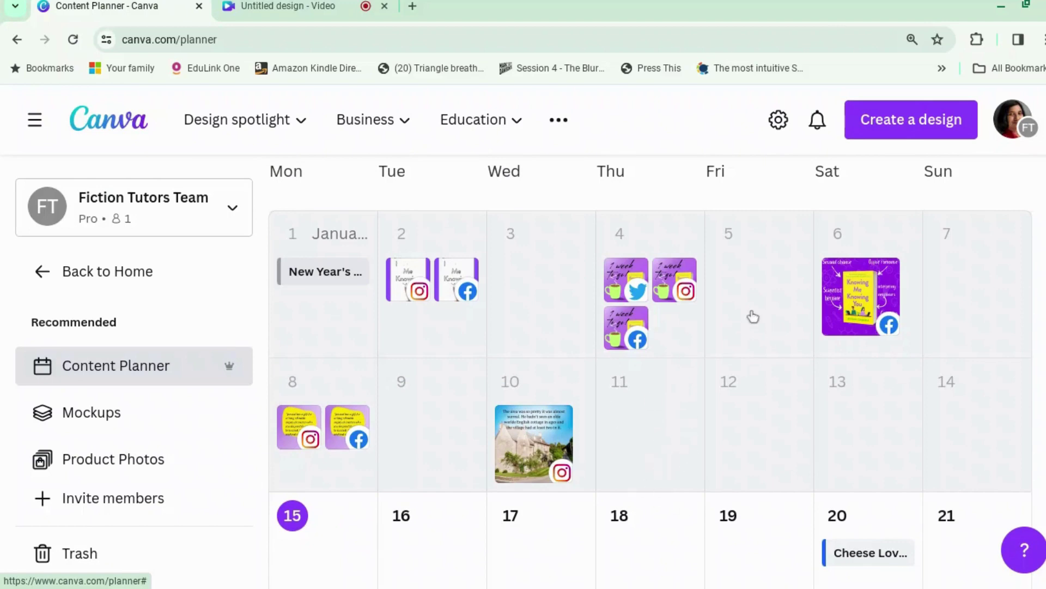
pyautogui.moveTo(633, 278)
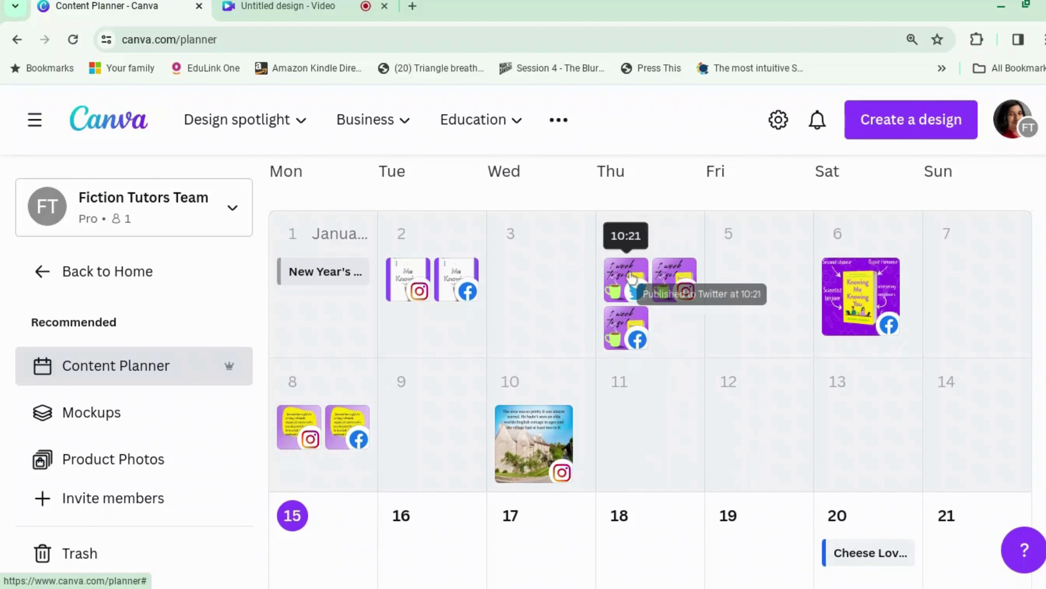
pyautogui.scroll(4, 806, 338)
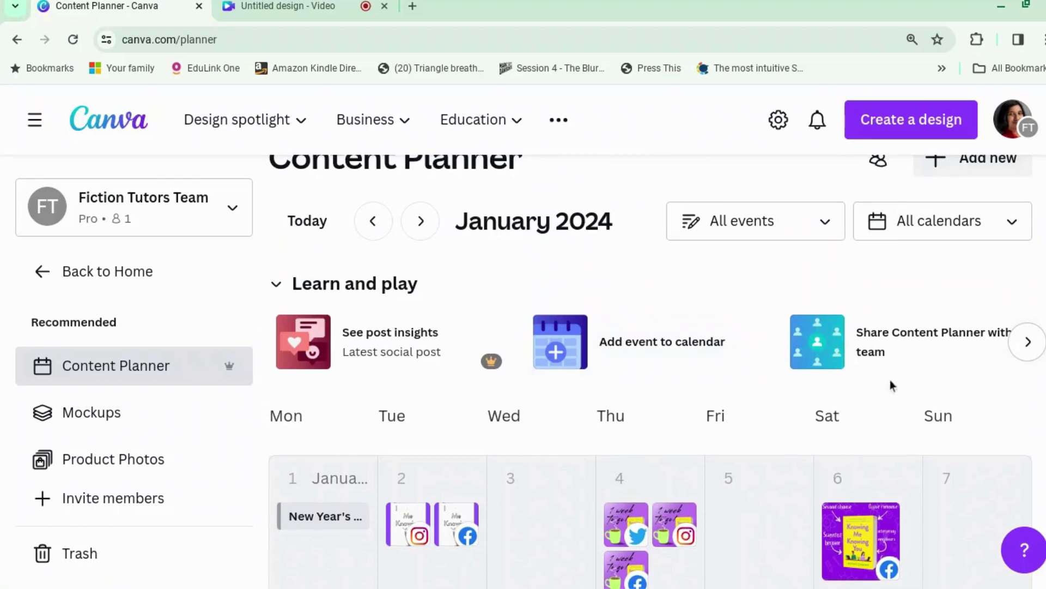
# Show December 2023 in the planner and review its event days and the posts published on each social platform.
pyautogui.click(374, 222)
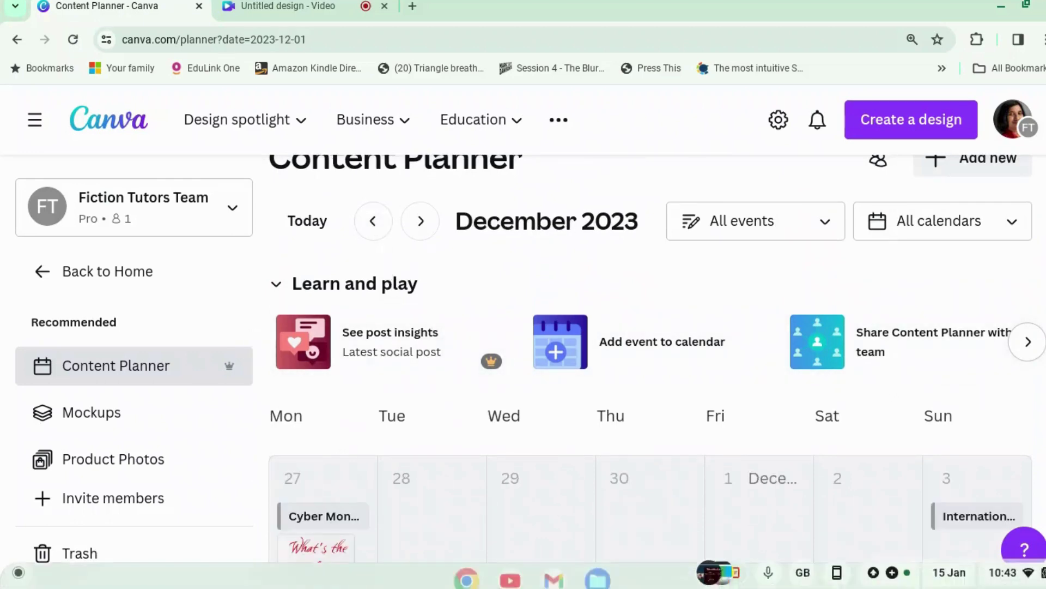
pyautogui.scroll(-1, 759, 513)
pyautogui.scroll(-8, 759, 513)
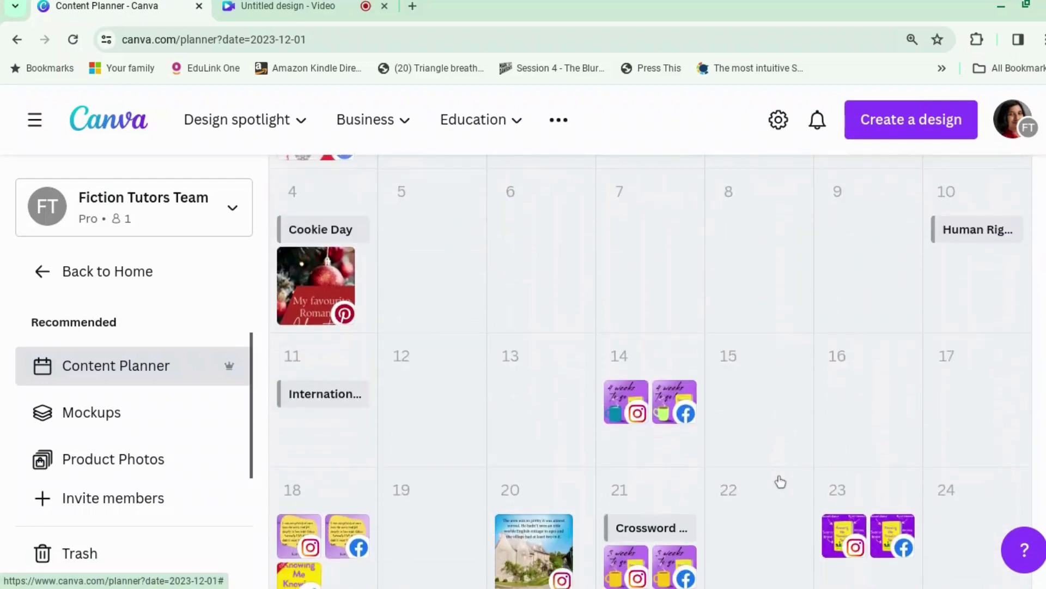
pyautogui.scroll(-4, 780, 482)
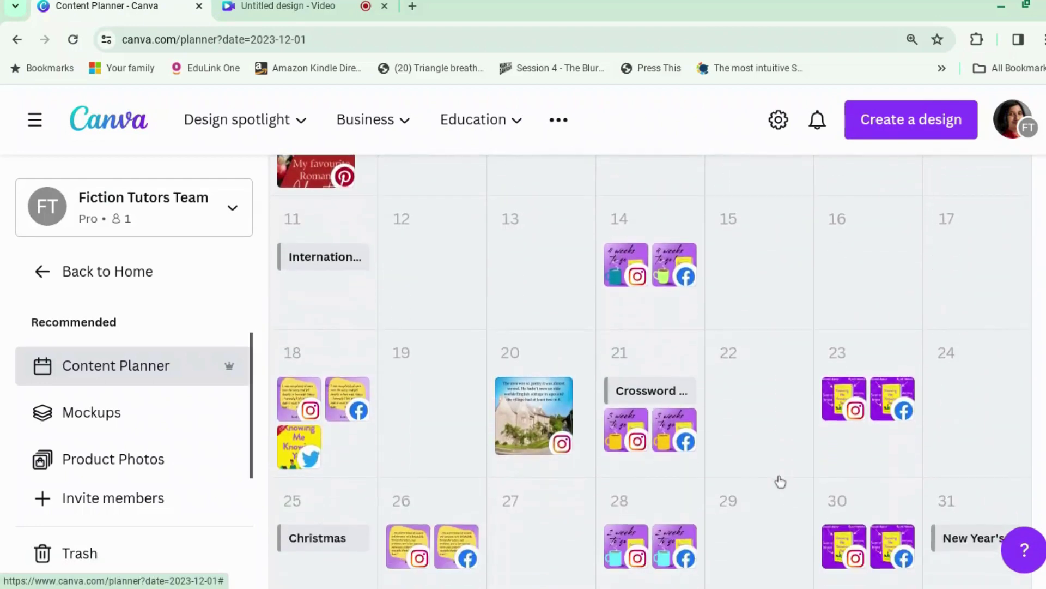
pyautogui.scroll(-2, 780, 482)
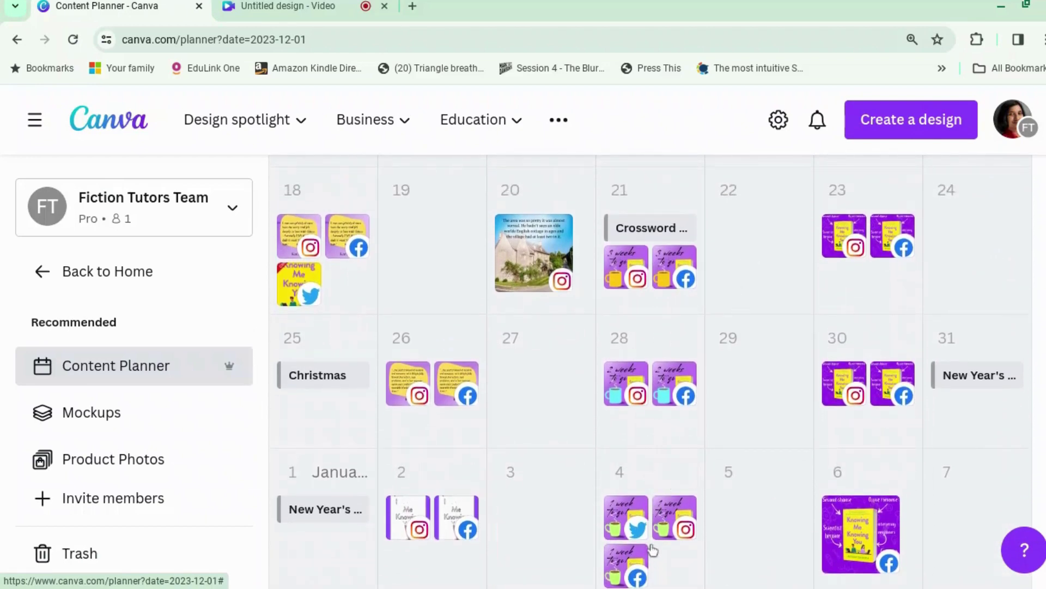
pyautogui.scroll(1, 590, 458)
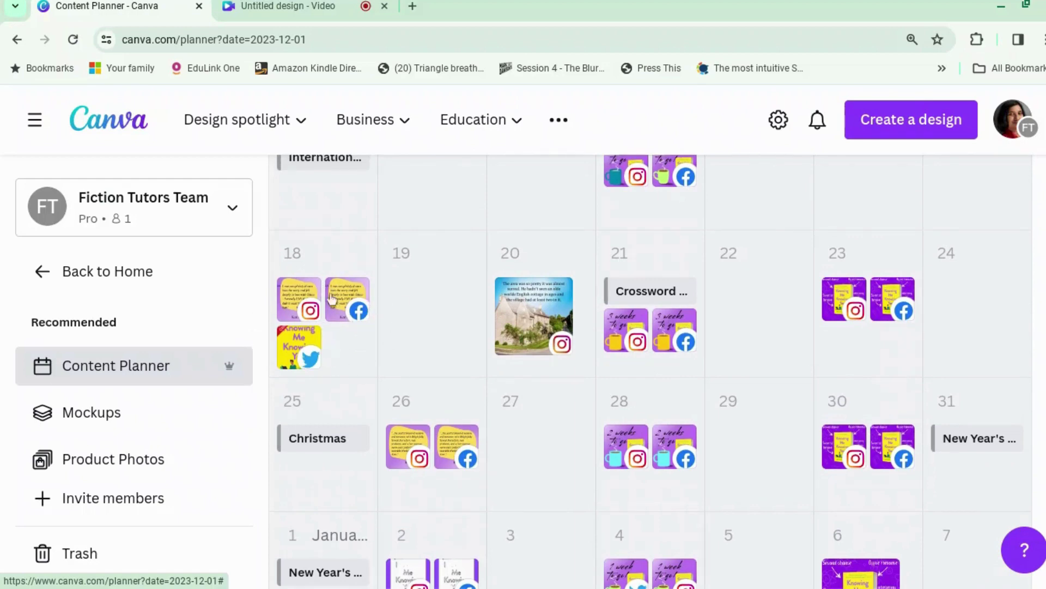
pyautogui.moveTo(304, 316)
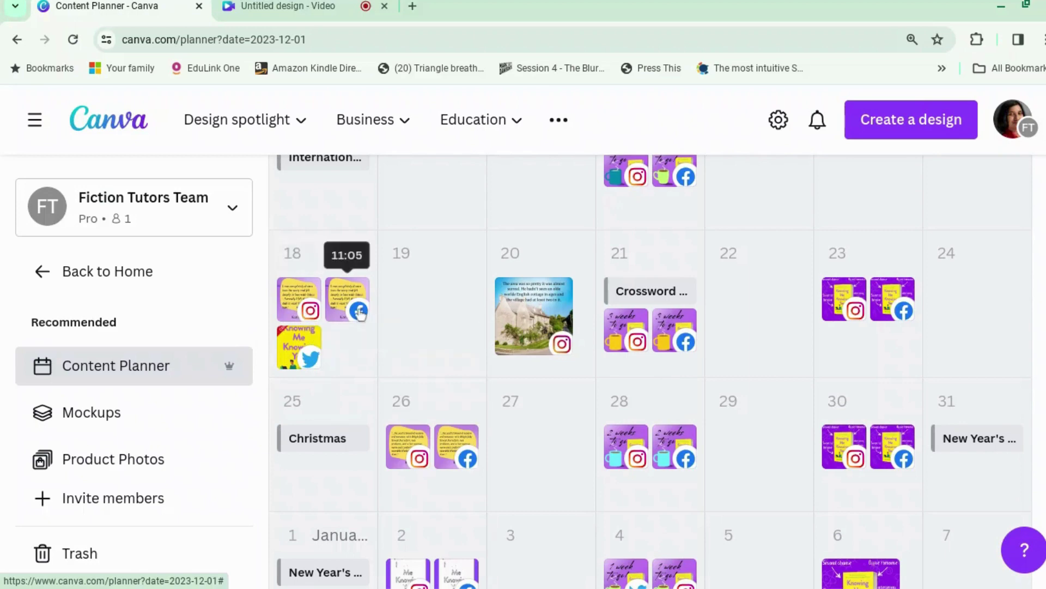
pyautogui.scroll(-1, 479, 373)
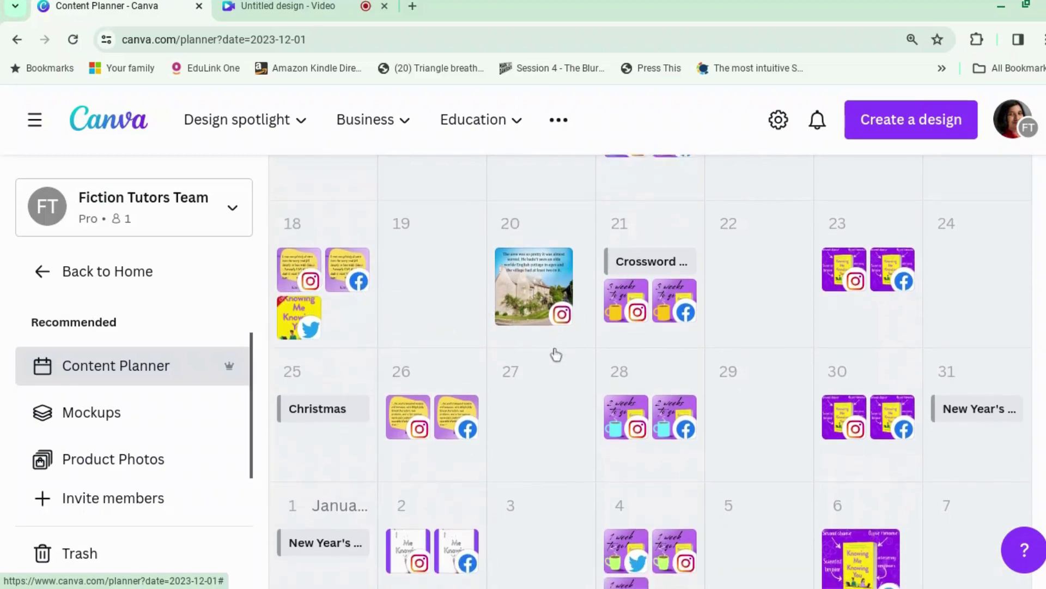
pyautogui.scroll(-2, 556, 353)
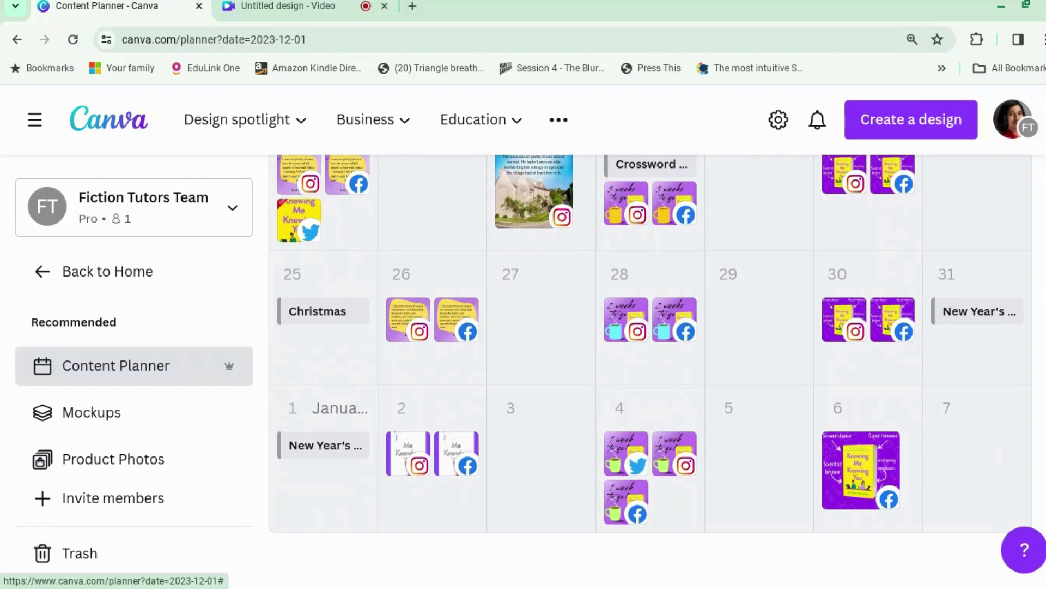
pyautogui.scroll(1, 521, 387)
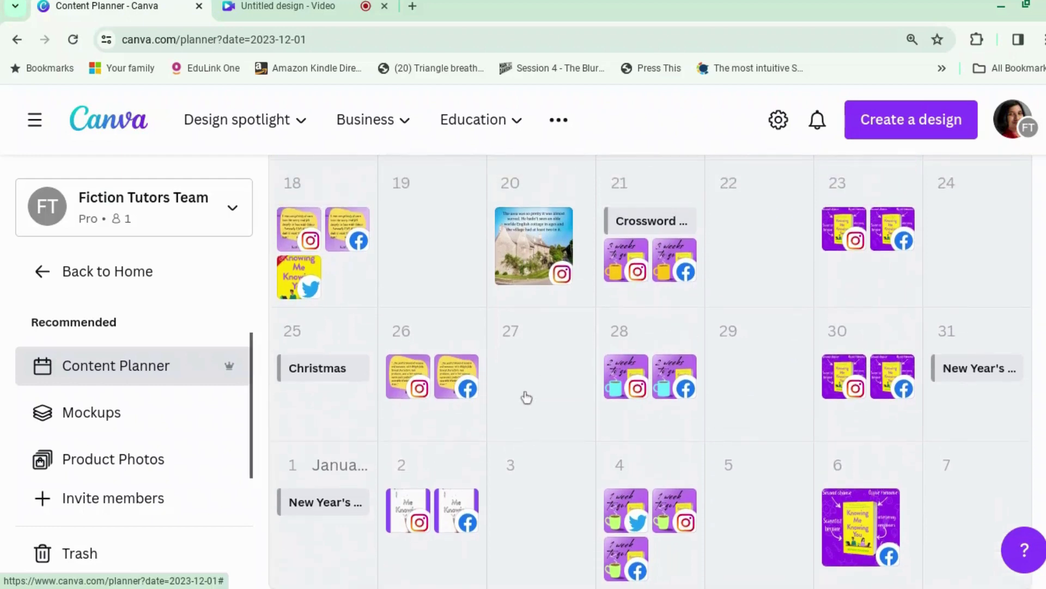
pyautogui.scroll(1, 583, 387)
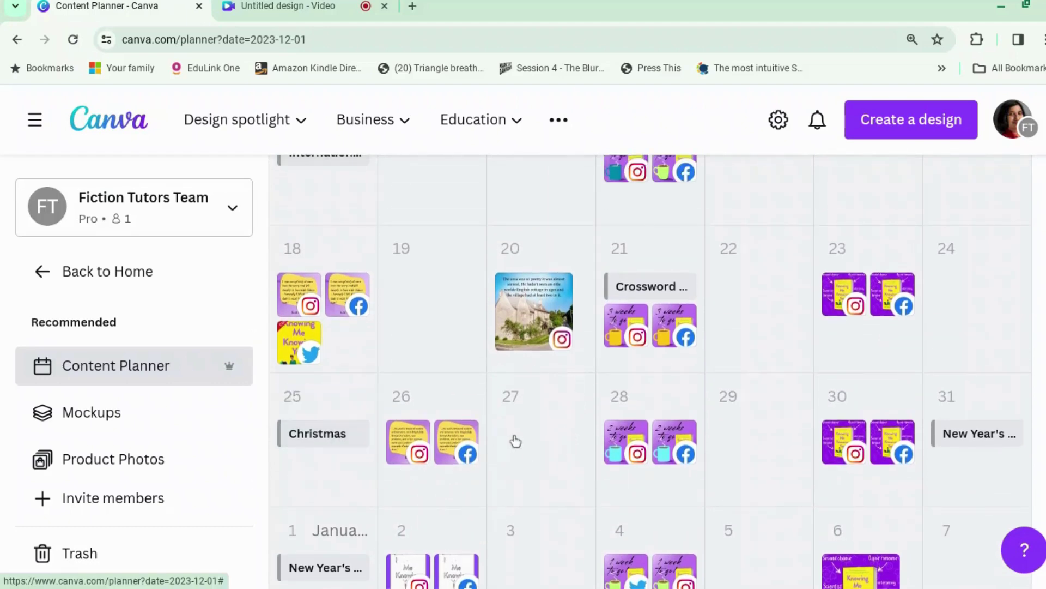
pyautogui.scroll(-2, 514, 438)
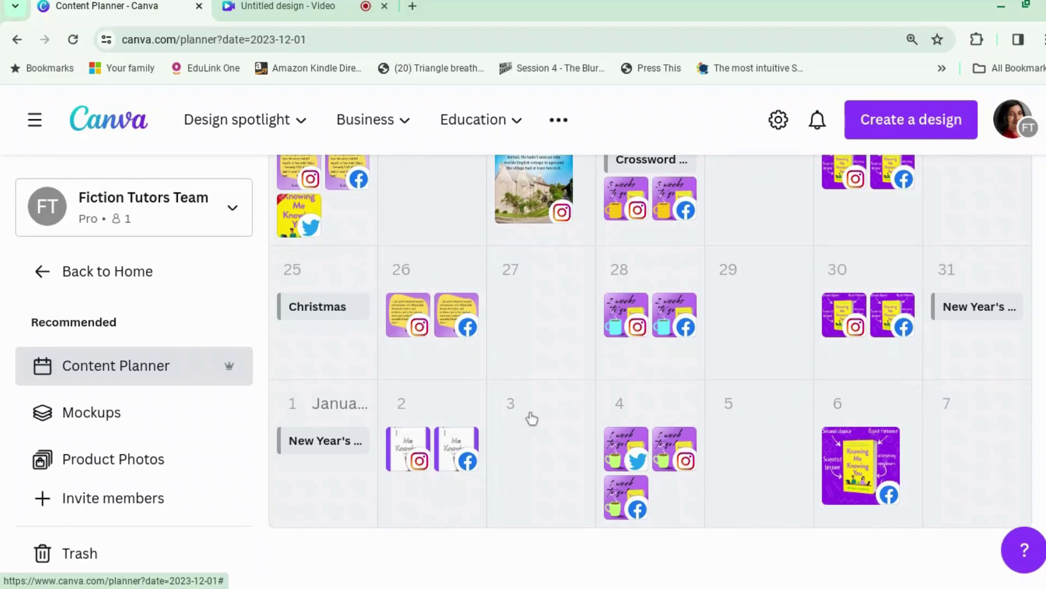
pyautogui.scroll(10, 532, 418)
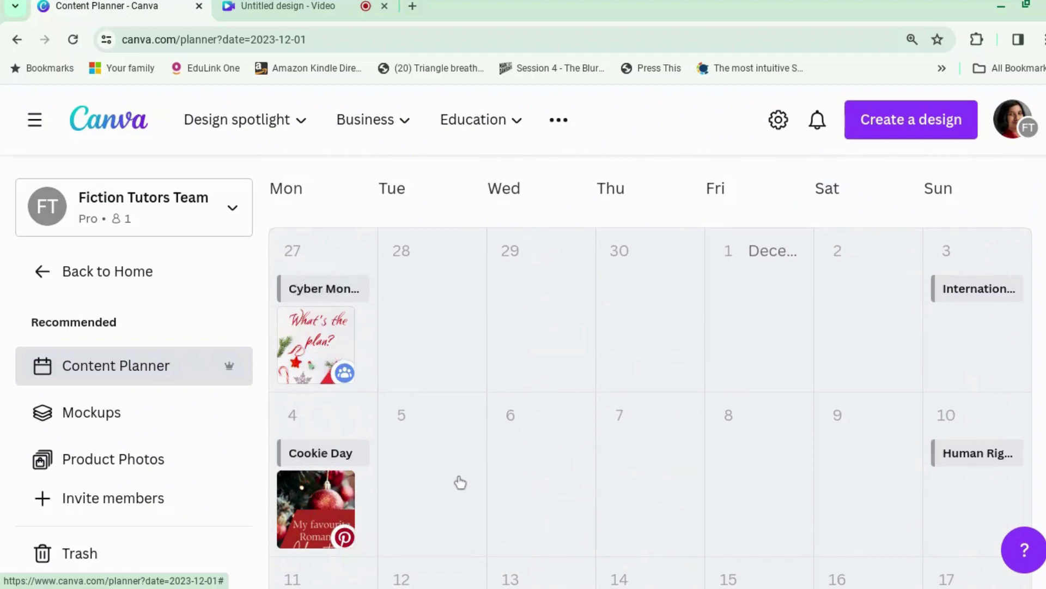
pyautogui.scroll(-1, 475, 478)
pyautogui.scroll(-3, 475, 478)
pyautogui.scroll(2, 471, 327)
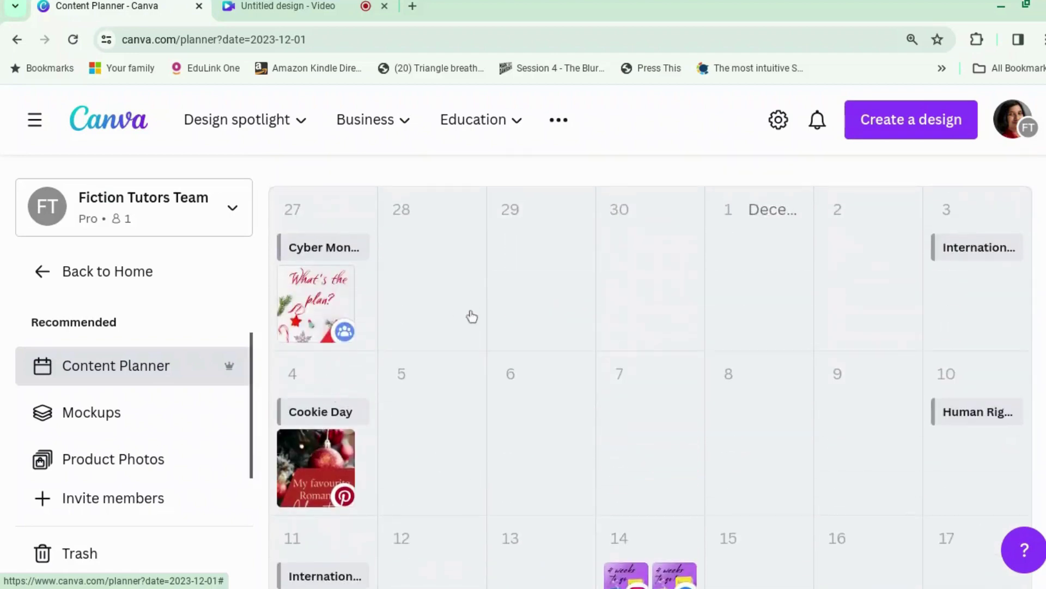
# Leave the planner and open the untitled Facebook Post design with the yellow Knowing Me Knowing You cover from the projects.
pyautogui.click(121, 273)
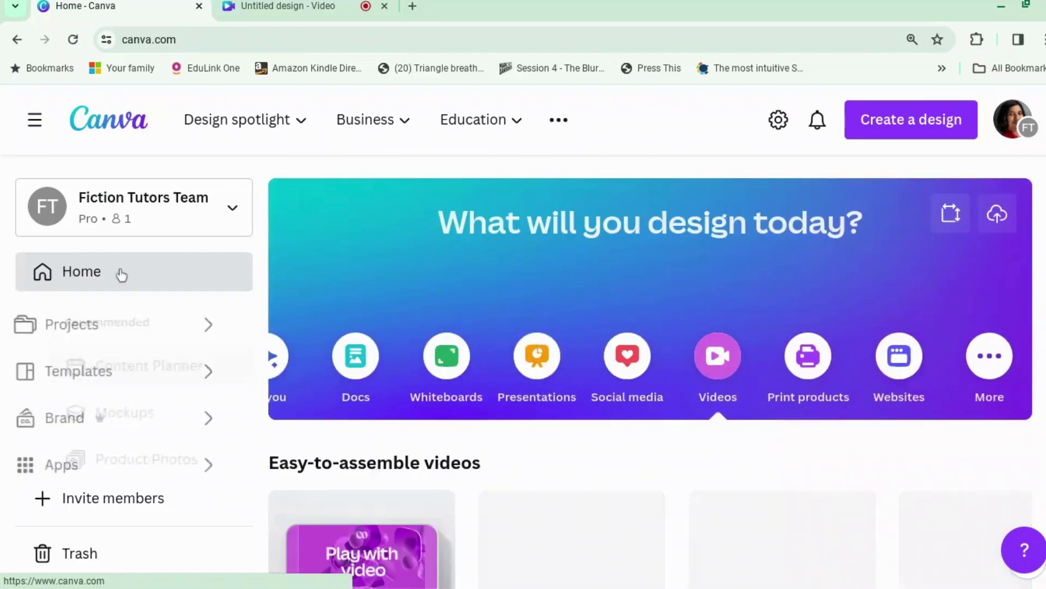
pyautogui.scroll(-5, 402, 283)
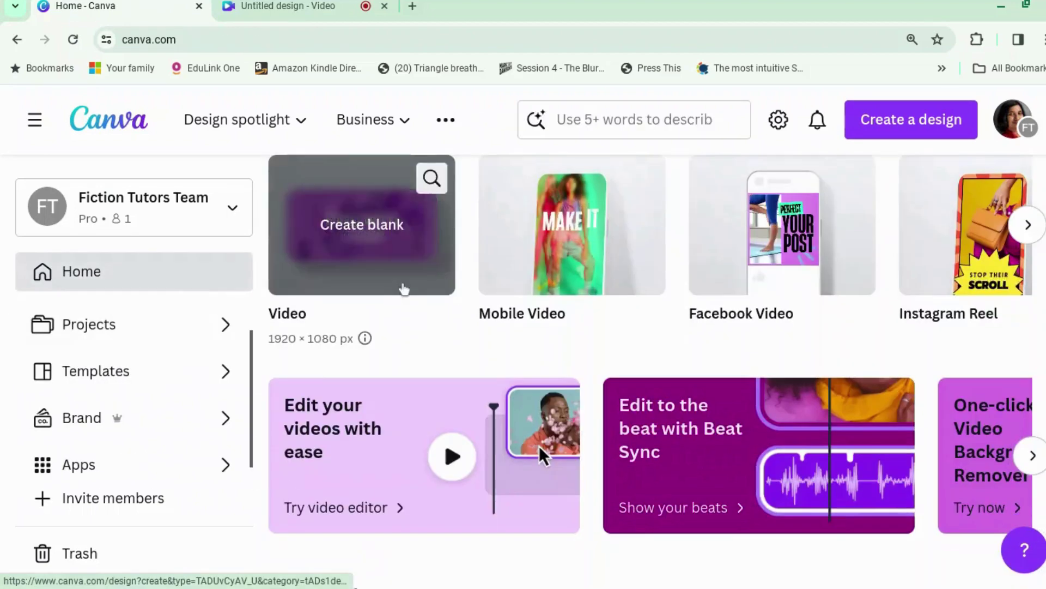
pyautogui.scroll(-5, 403, 288)
pyautogui.scroll(-3, 404, 289)
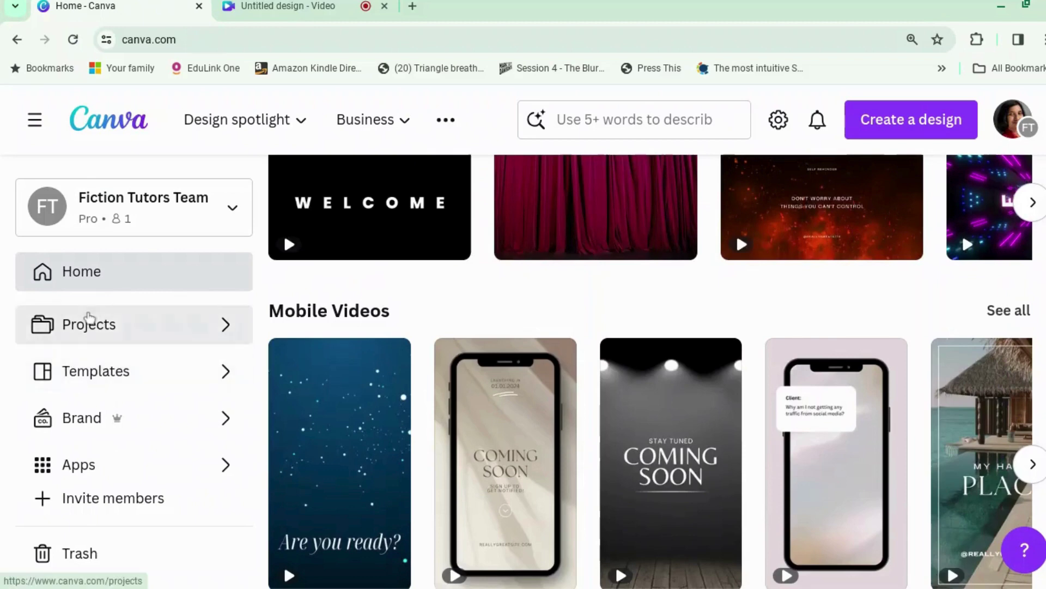
pyautogui.click(89, 323)
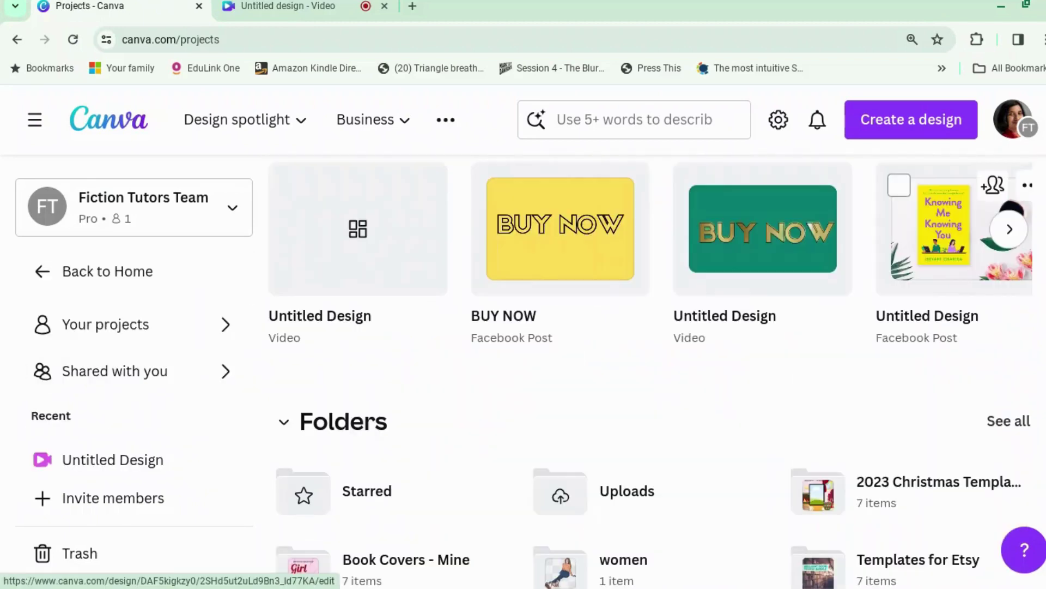
pyautogui.click(938, 281)
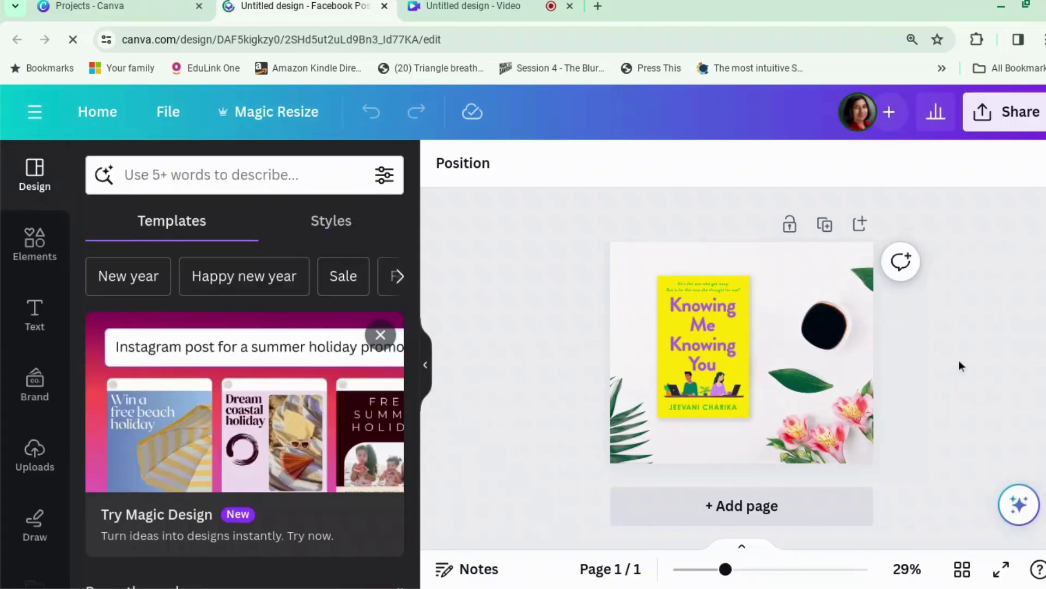
# Open the design's sharing settings and show the full list of publishing options.
pyautogui.click(1029, 126)
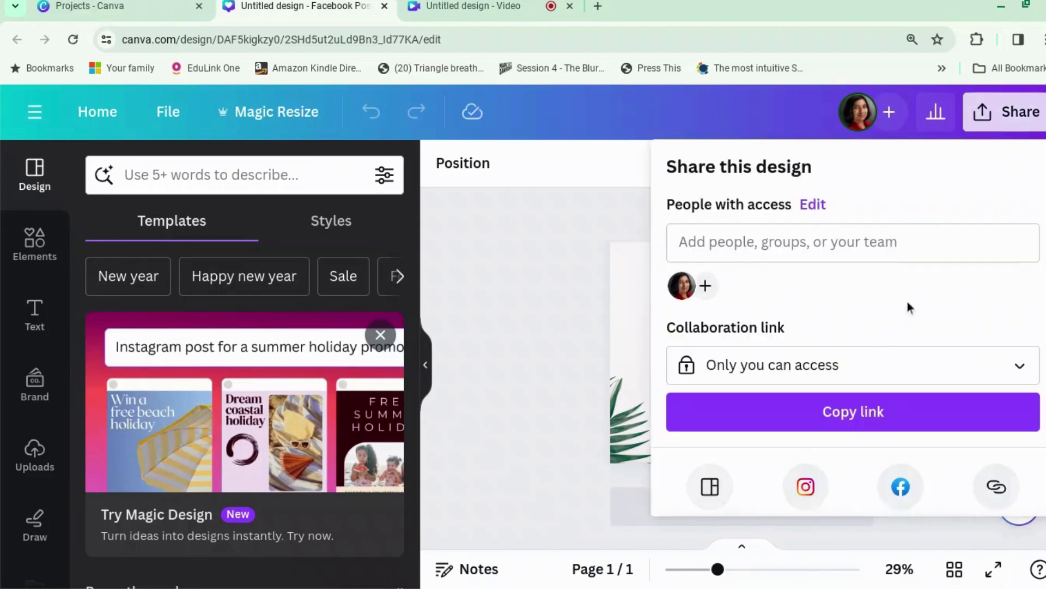
pyautogui.scroll(-3, 907, 303)
pyautogui.scroll(-3, 907, 308)
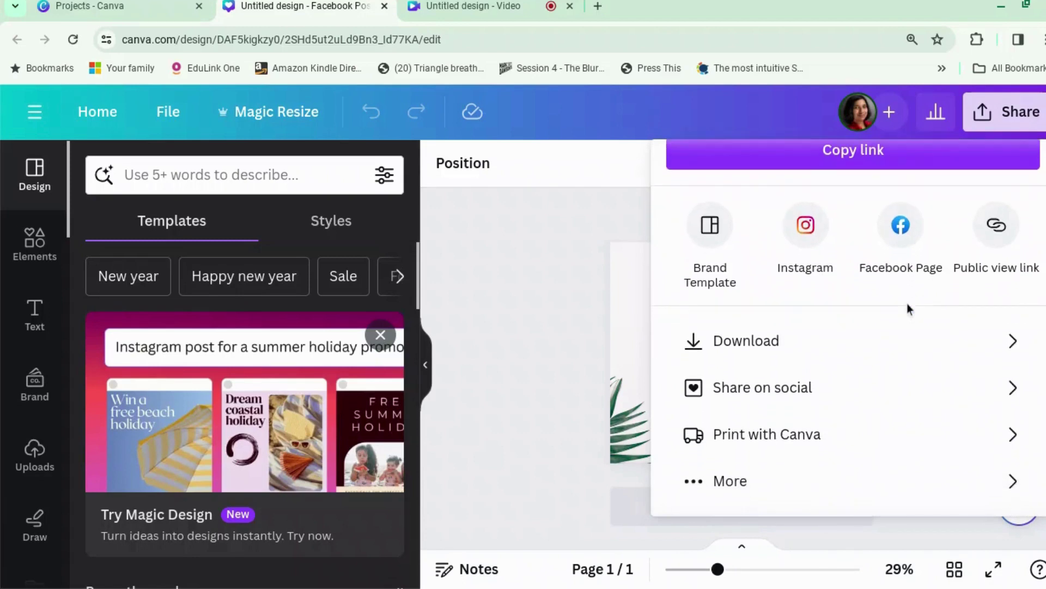
pyautogui.click(702, 483)
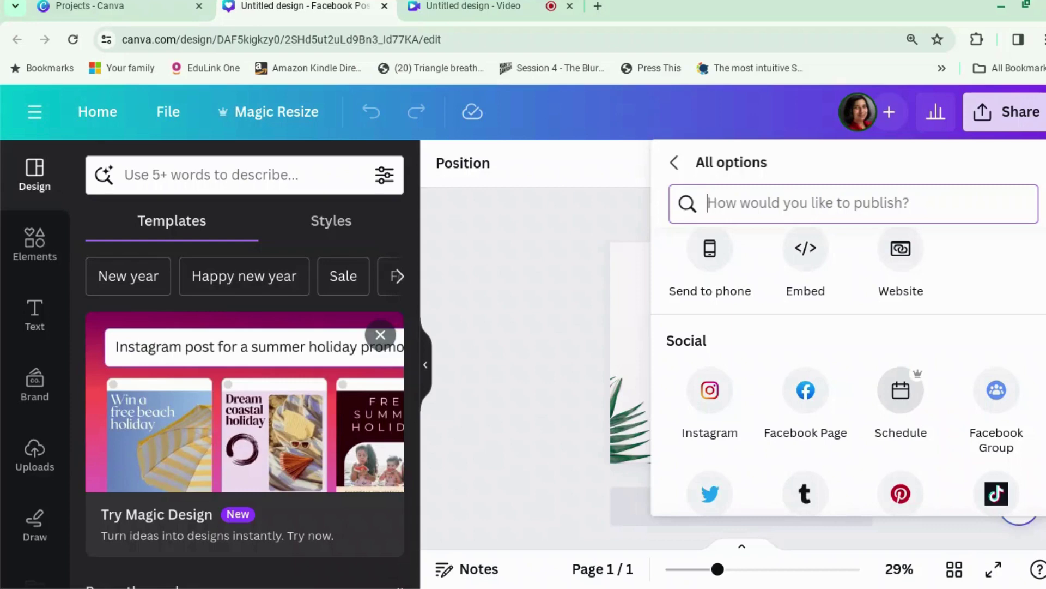
# Open the scheduling option for the design and pick 16 January 2024 as the publishing date.
pyautogui.click(910, 401)
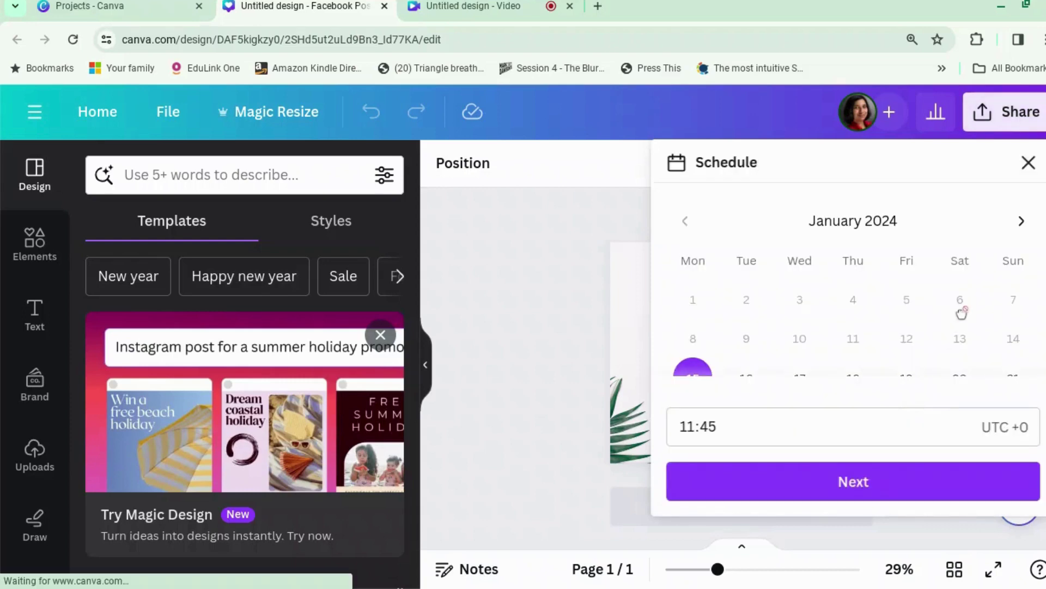
pyautogui.scroll(-2, 1021, 307)
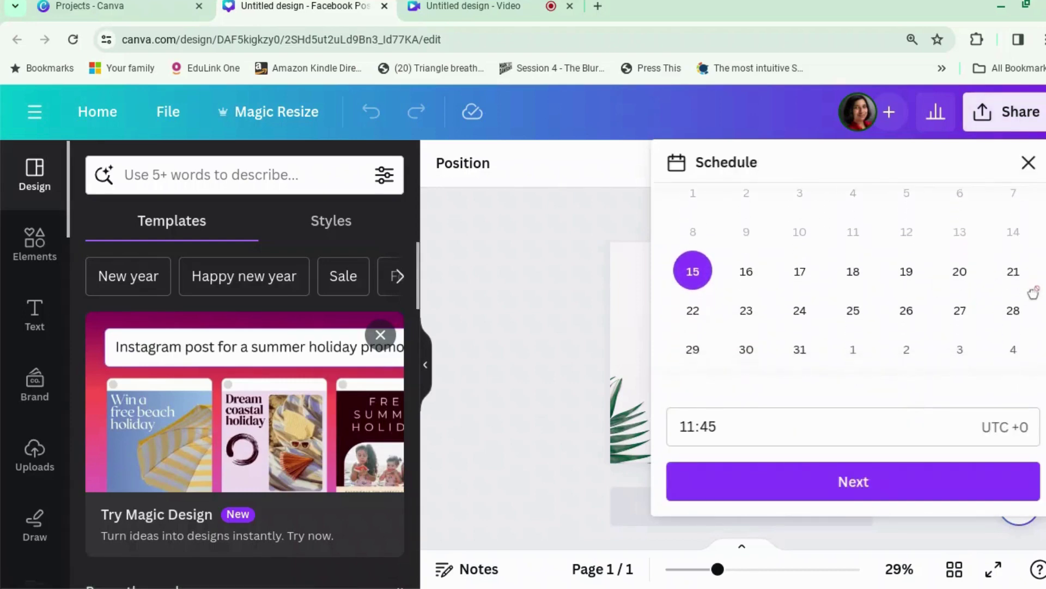
pyautogui.scroll(-1, 1033, 293)
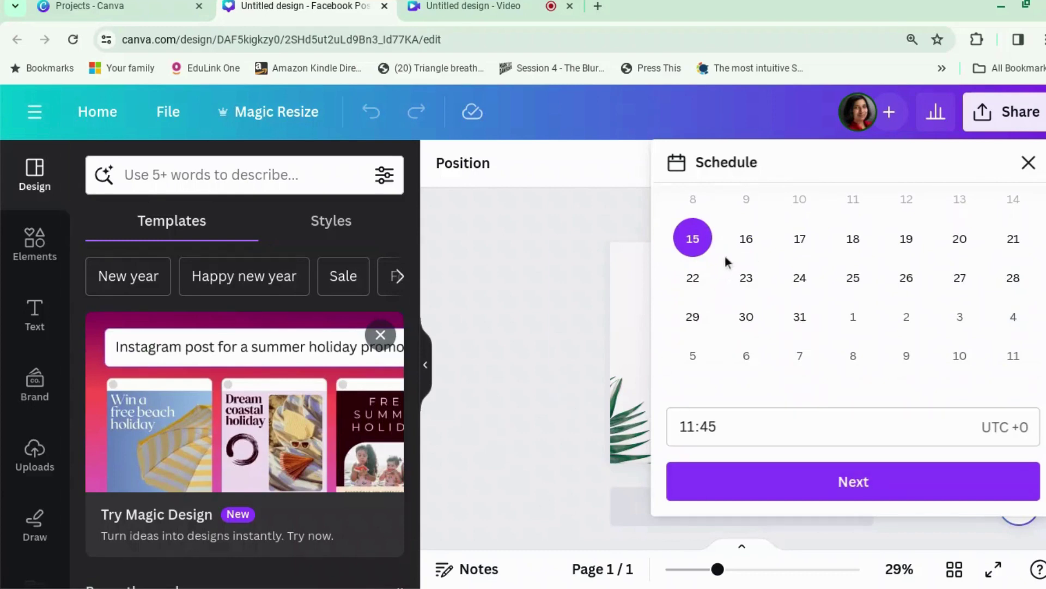
pyautogui.click(741, 250)
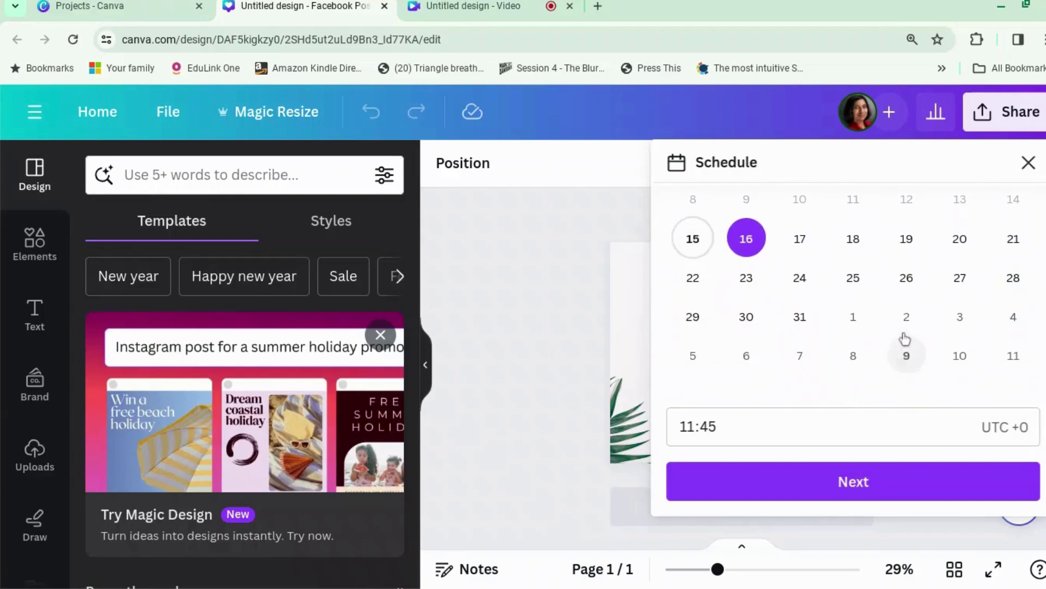
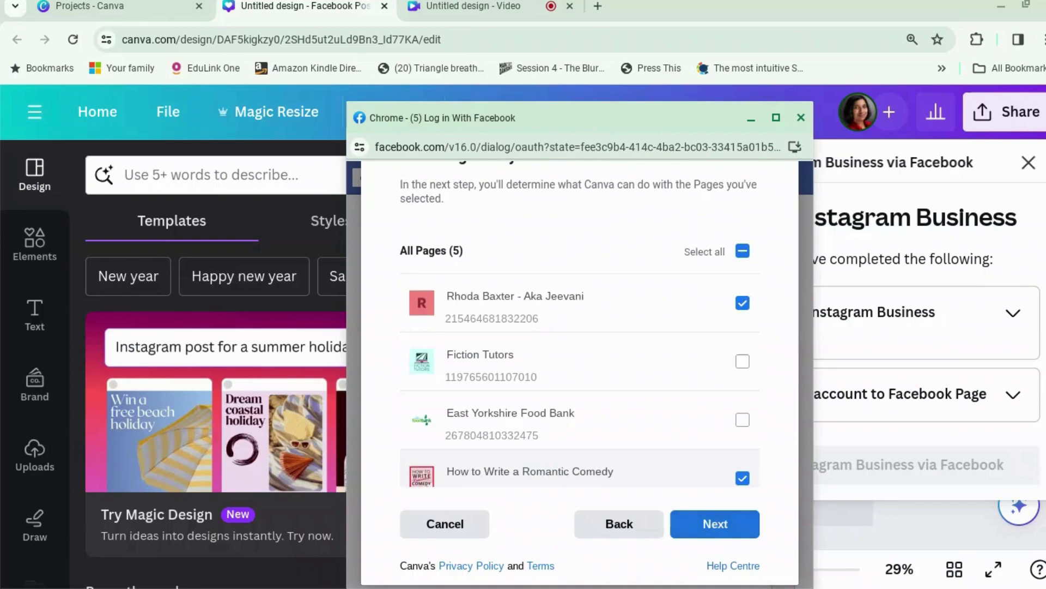
# Accept the selected Facebook Pages and the requested permissions, and finish linking the Facebook account for Instagram Business publishing.
pyautogui.scroll(-1, 712, 427)
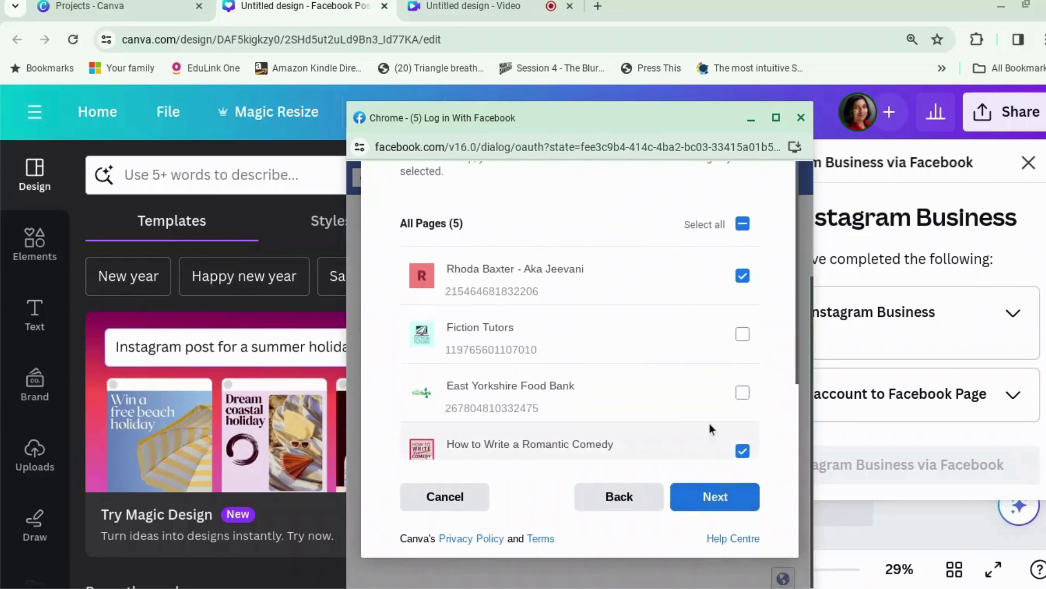
pyautogui.scroll(-3, 711, 427)
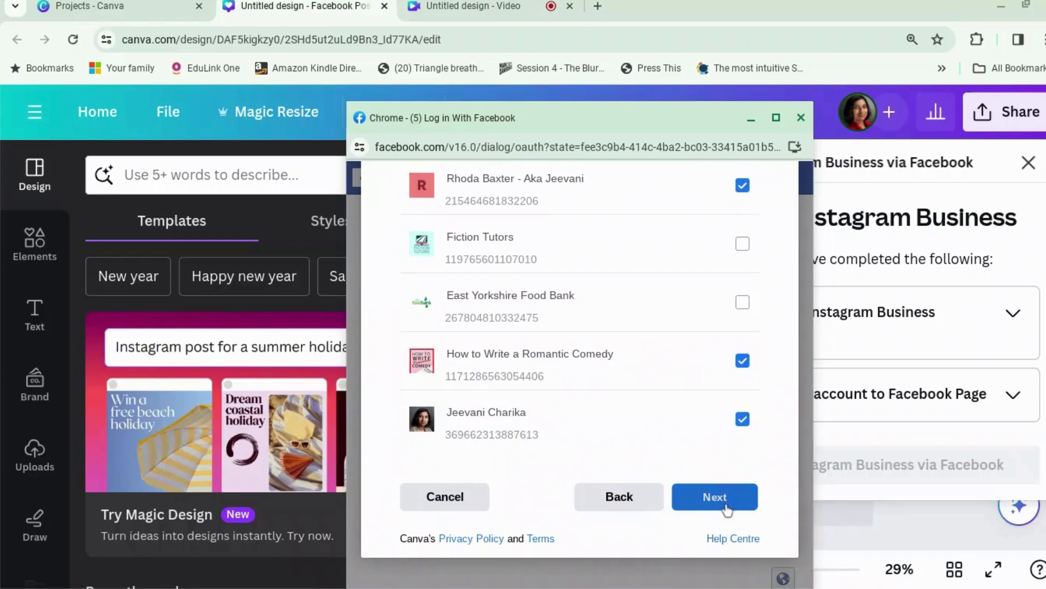
pyautogui.click(727, 508)
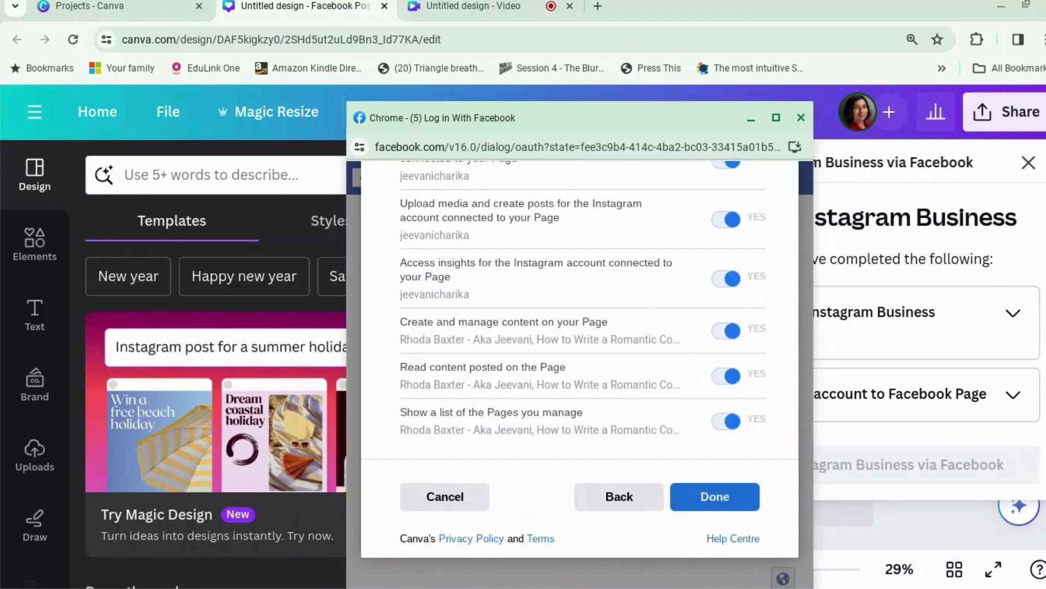
pyautogui.click(715, 497)
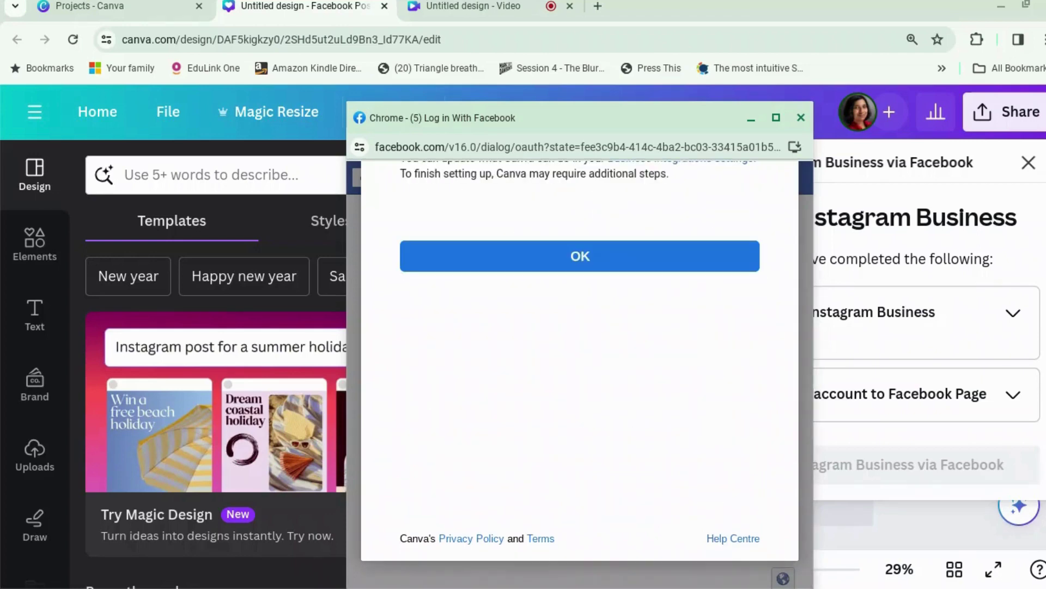
pyautogui.scroll(3, 714, 369)
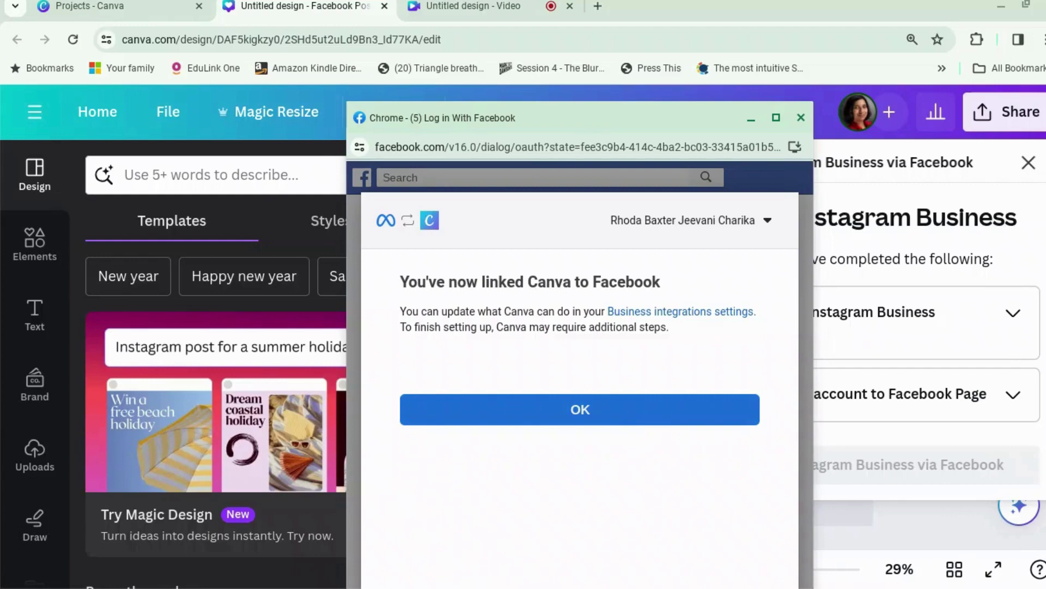
pyautogui.click(644, 429)
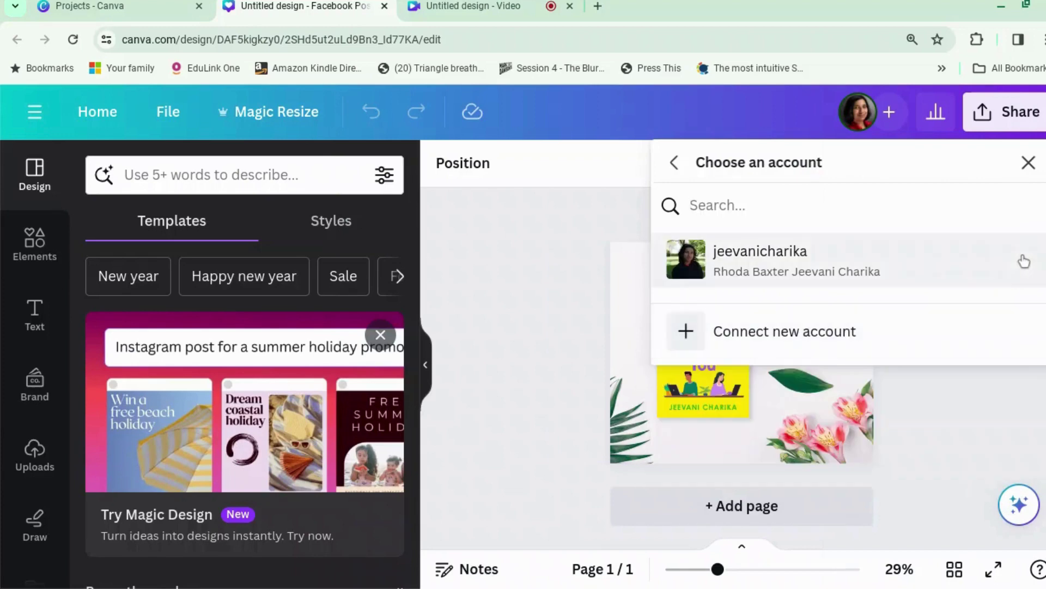
# Leave the Instagram account choice without selecting one, and set the design's publishing date to 16 January 2024 in a new schedule.
pyautogui.click(675, 163)
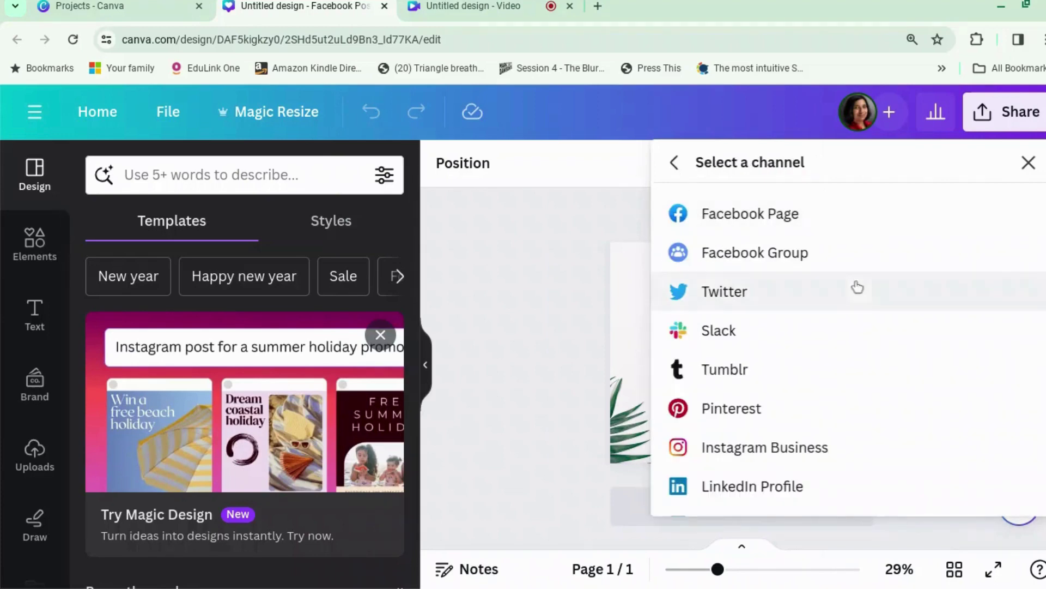
pyautogui.click(806, 433)
pyautogui.click(900, 272)
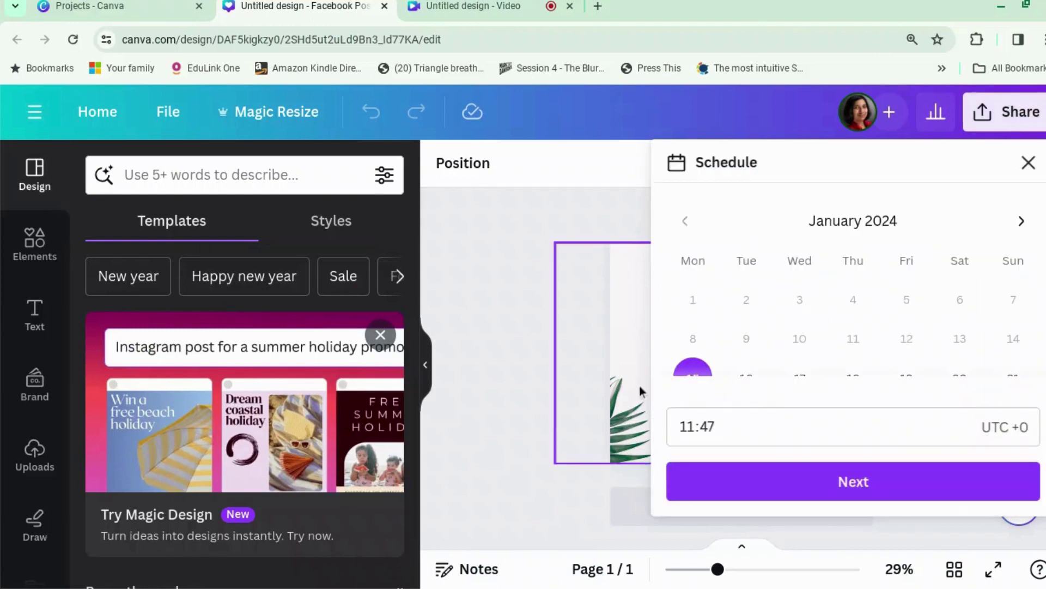
pyautogui.scroll(-2, 845, 293)
pyautogui.click(747, 240)
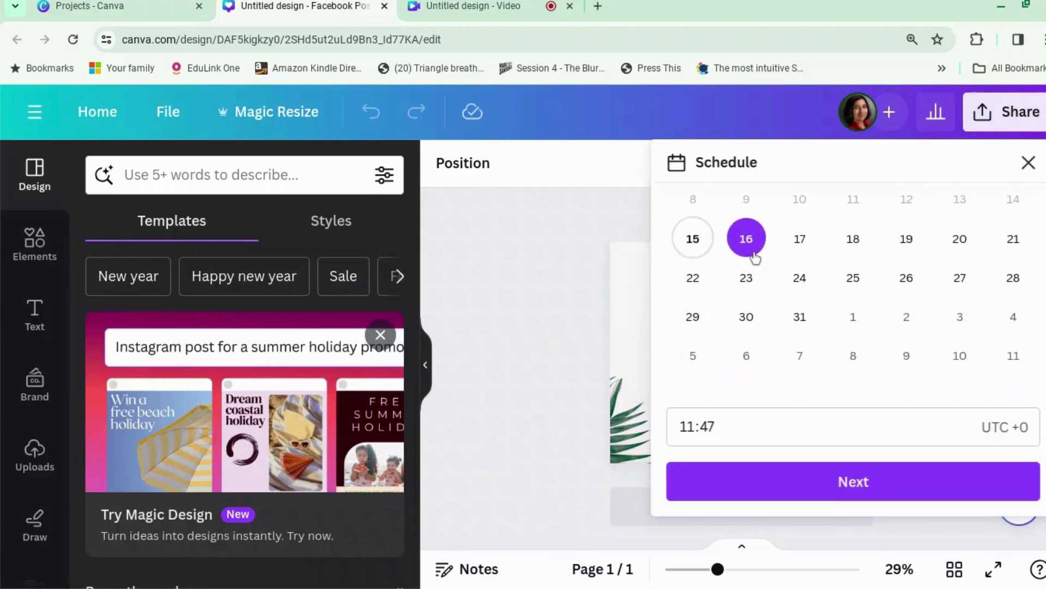
pyautogui.click(870, 475)
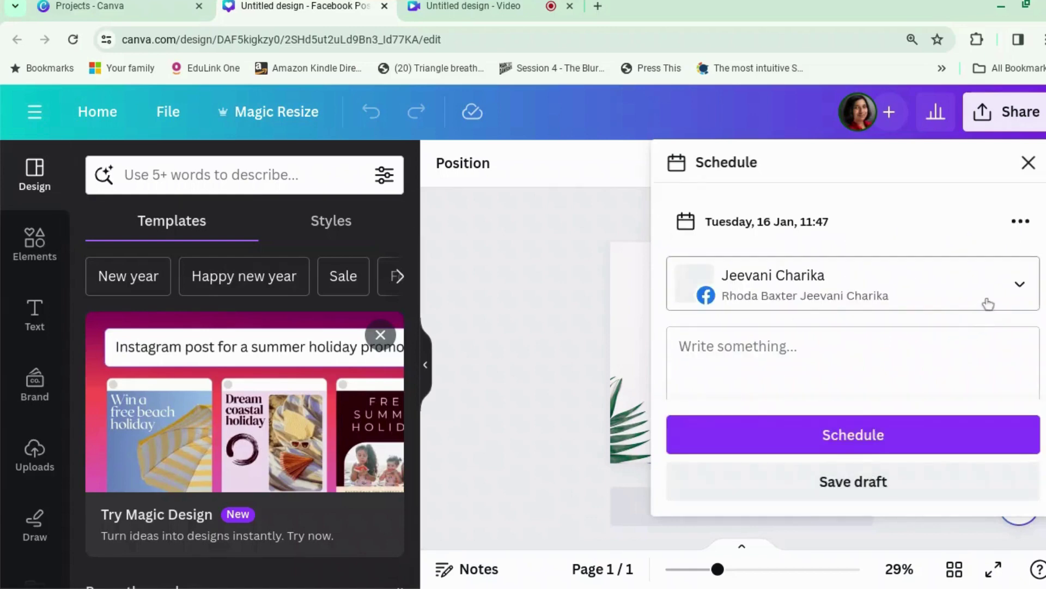
# Write the post caption "My latest book Knowing Me Knowing You is available to buy now!".
pyautogui.click(920, 360)
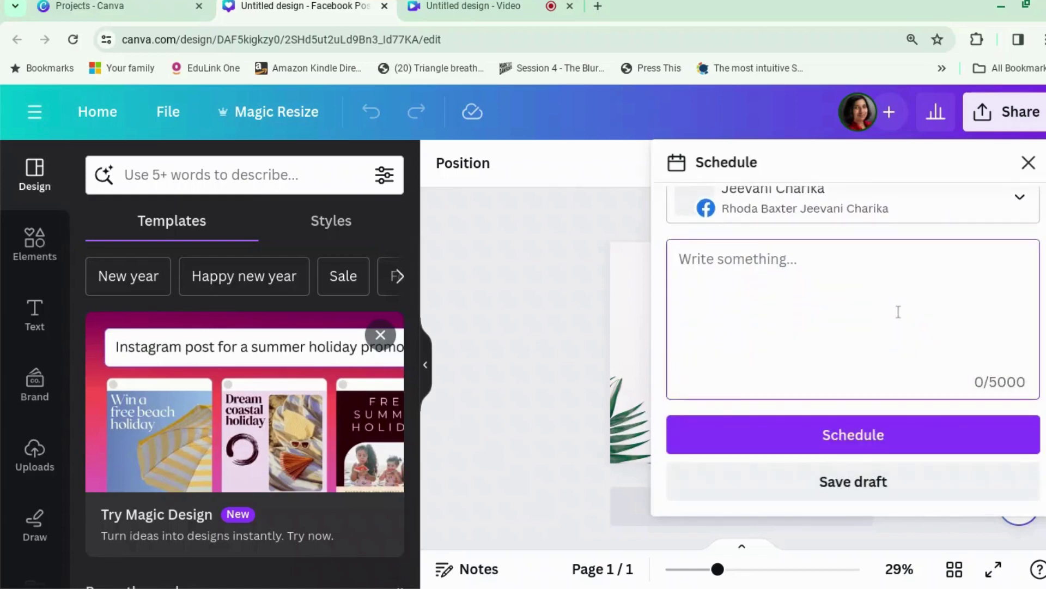
pyautogui.write('KNowin')
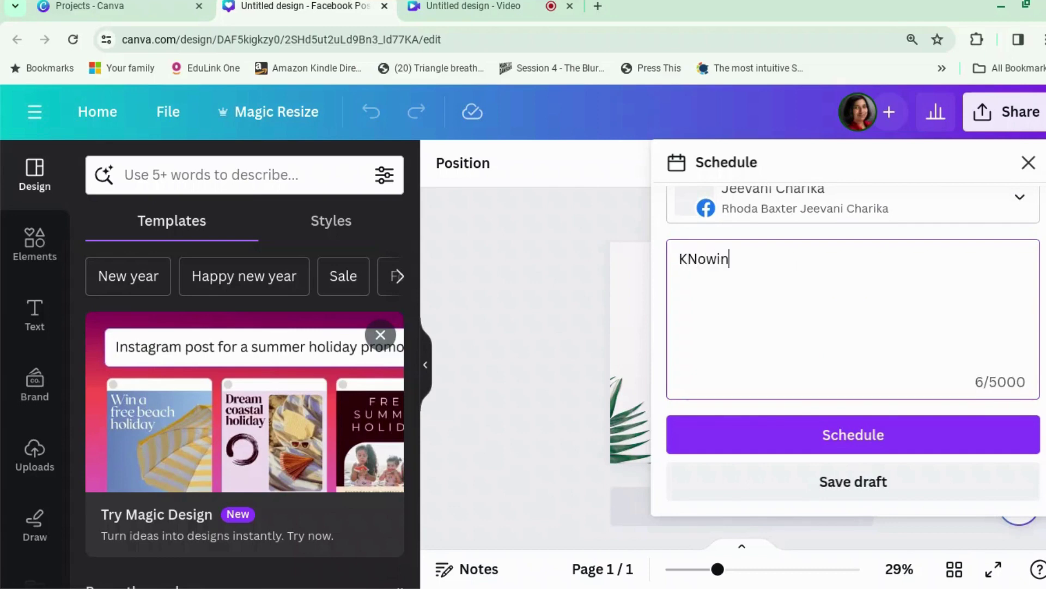
pyautogui.press('BackSpace')
pyautogui.press('BackSpace')
pyautogui.press('BackSpace')
pyautogui.press('BackSpace')
pyautogui.write('My latest book Know')
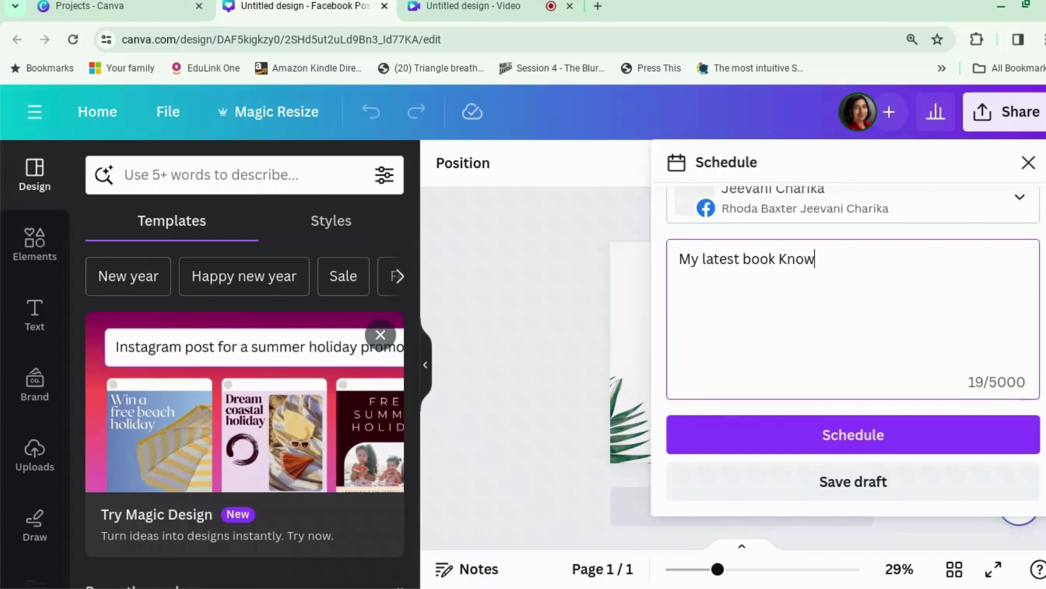
pyautogui.write('ing Me Know')
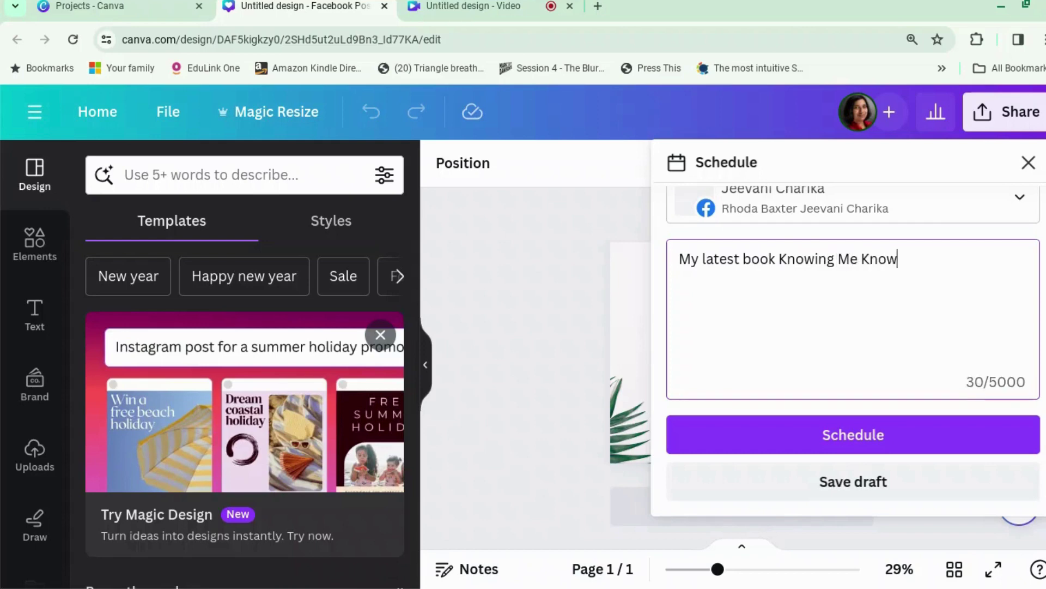
pyautogui.write('ing You is ')
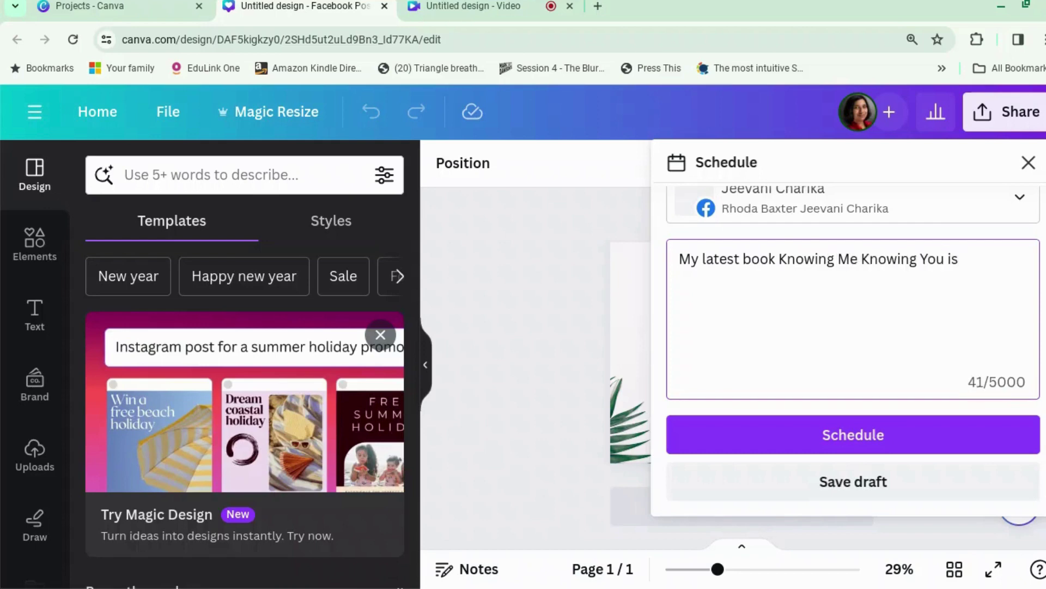
pyautogui.write('available to bu')
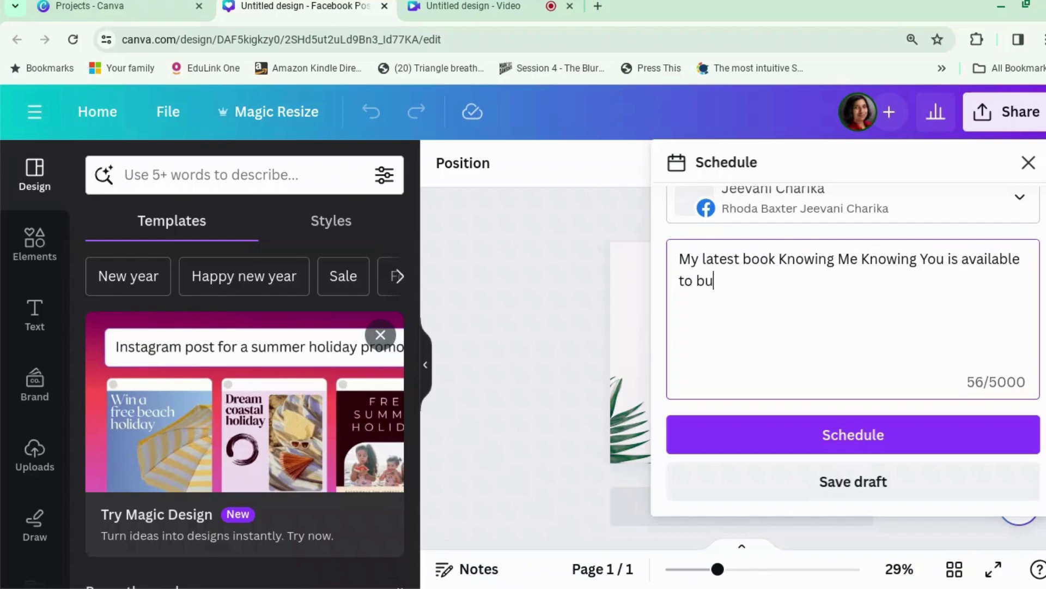
pyautogui.write('y now! Pap')
pyautogui.press('BackSpace')
pyautogui.press('BackSpace')
pyautogui.press('BackSpace')
pyautogui.press('BackSpace')
# Review the connected channels and change the post's publishing channel to the Twitter account.
pyautogui.scroll(2, 965, 310)
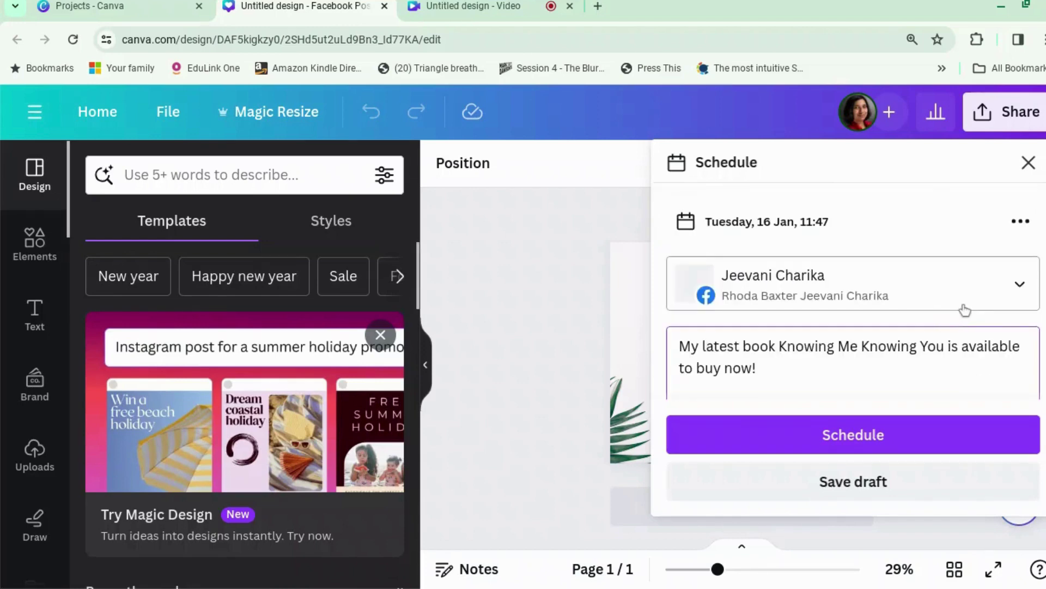
pyautogui.click(965, 310)
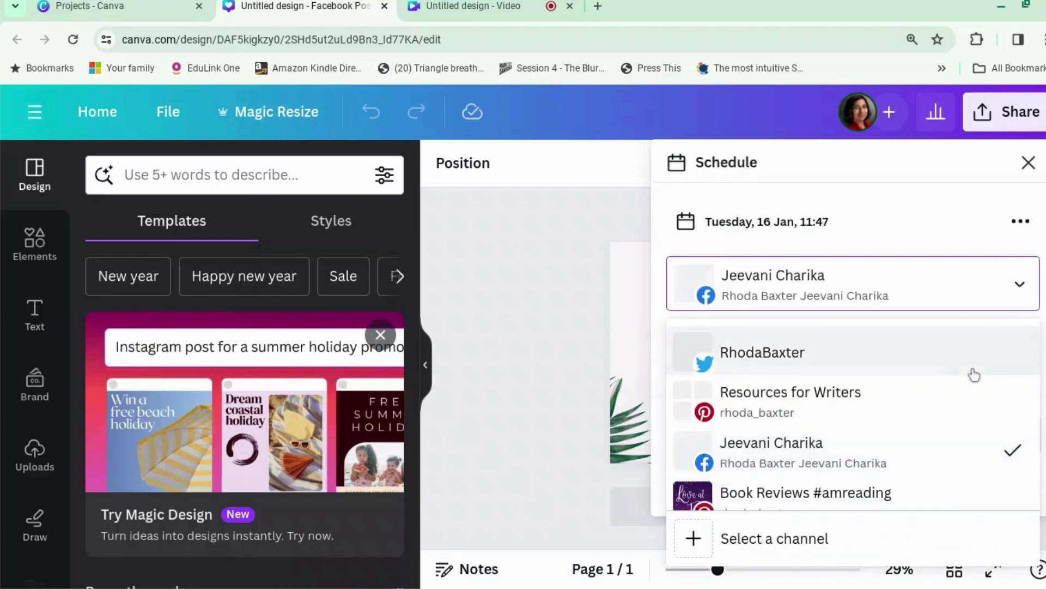
pyautogui.scroll(-1, 975, 375)
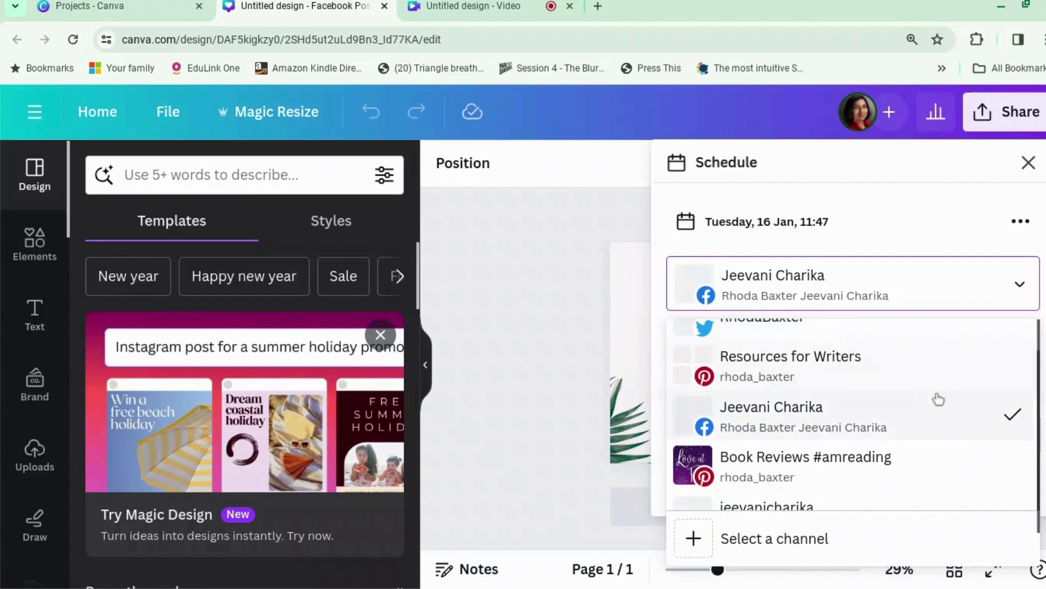
pyautogui.scroll(-1, 932, 401)
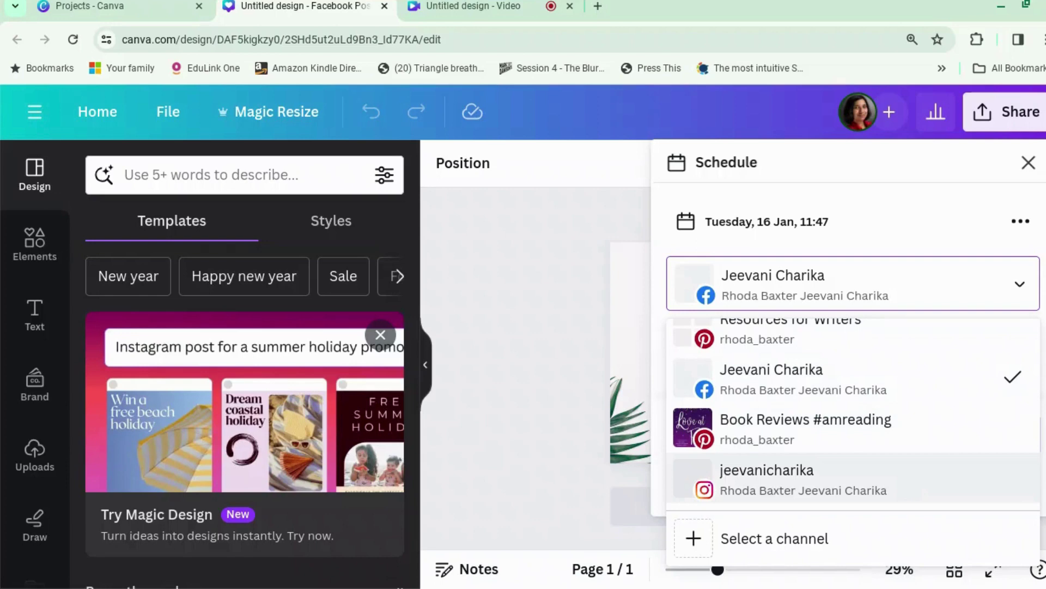
pyautogui.scroll(2, 866, 376)
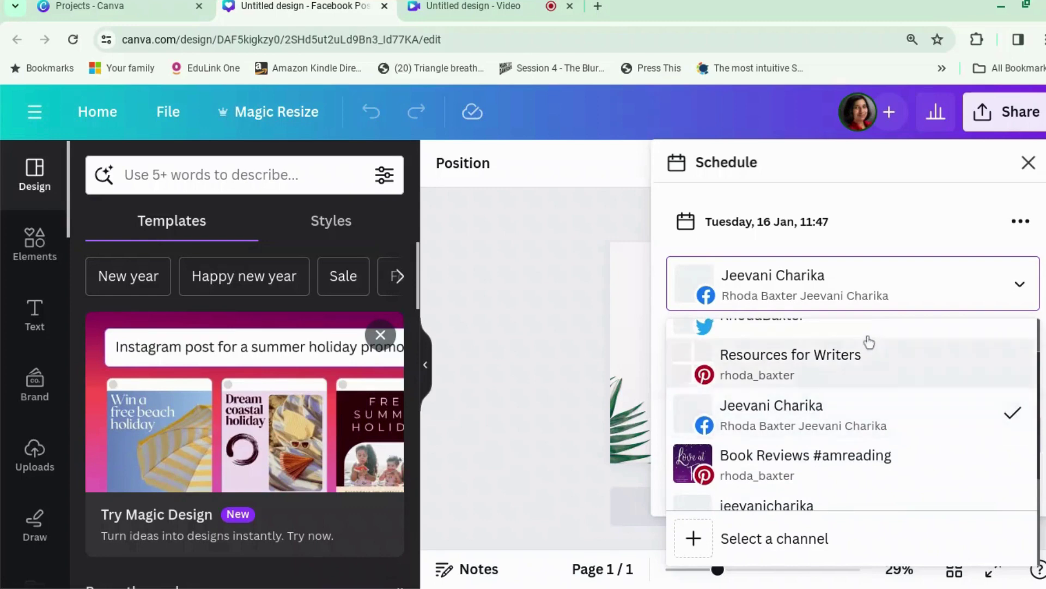
pyautogui.click(866, 358)
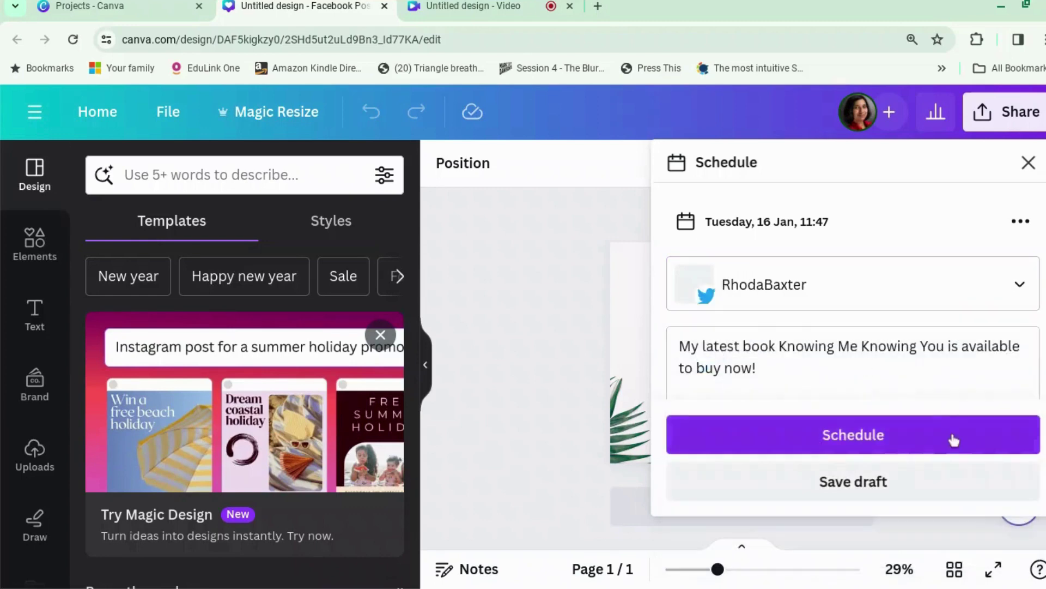
pyautogui.scroll(-2, 946, 347)
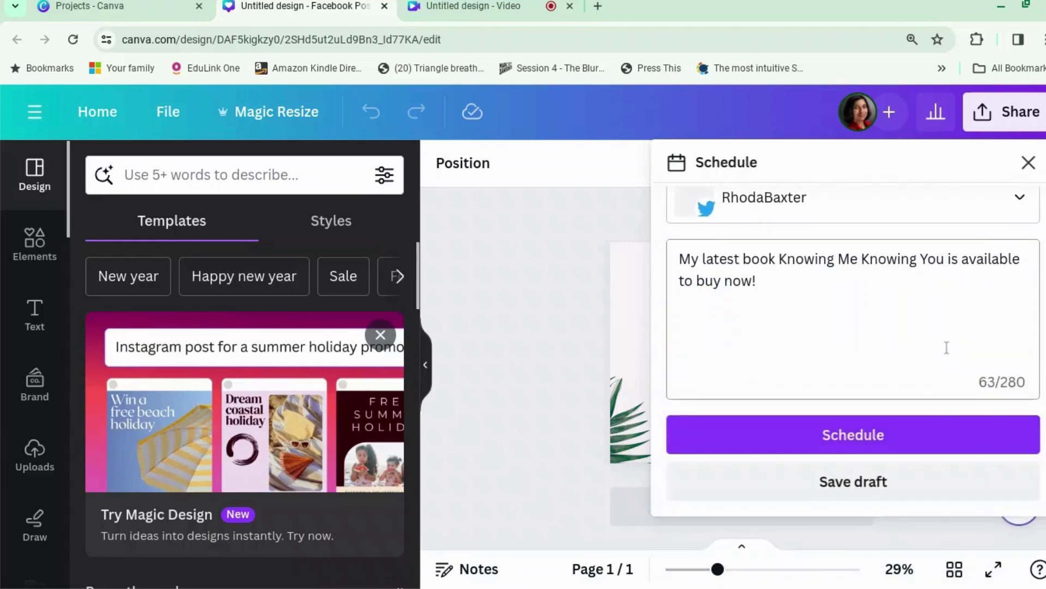
pyautogui.click(865, 307)
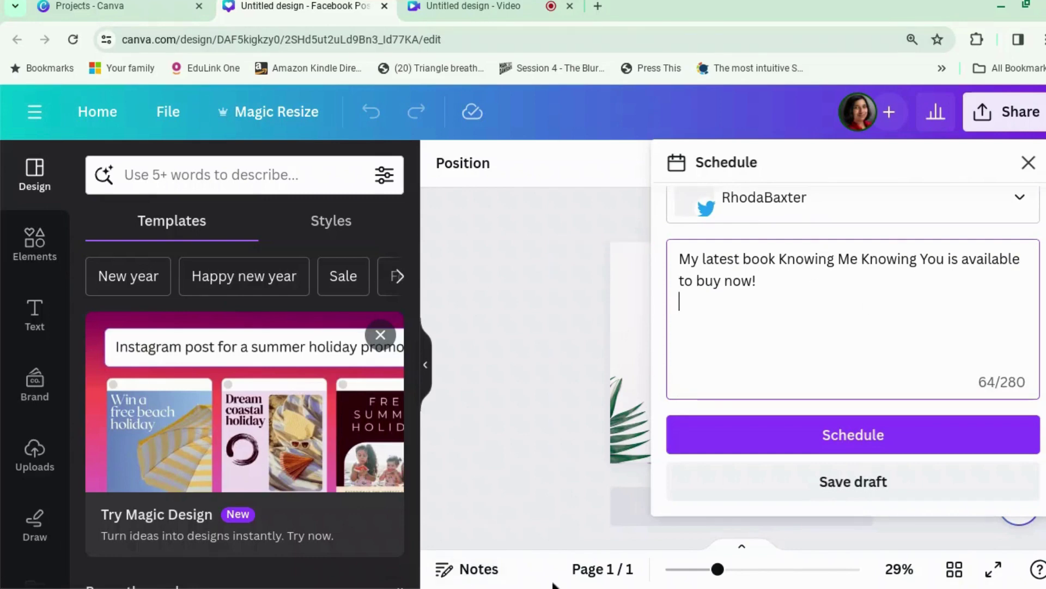
pyautogui.write('www.bo')
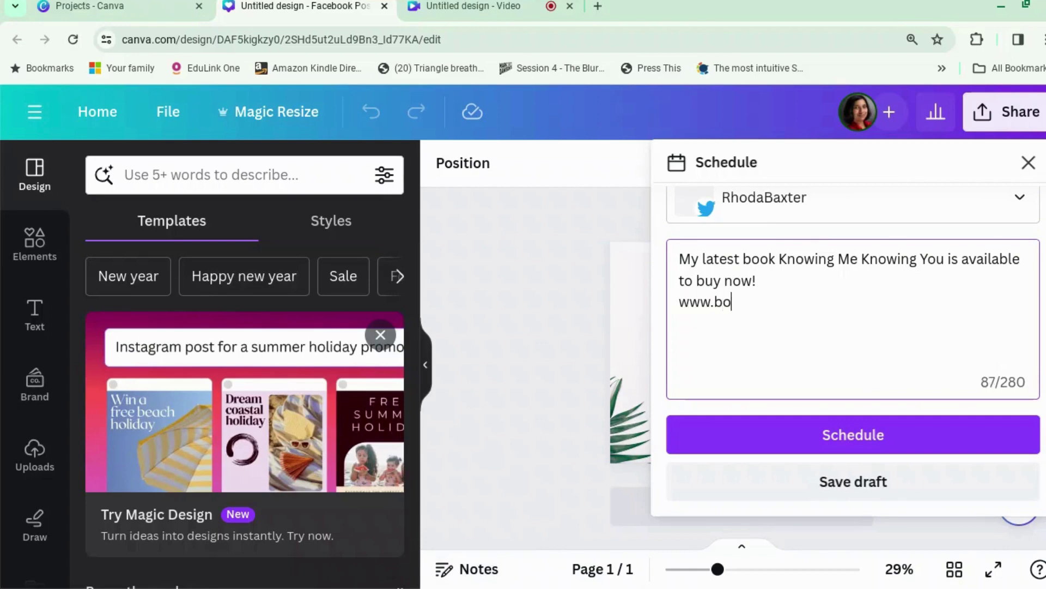
pyautogui.write('oks2read.com')
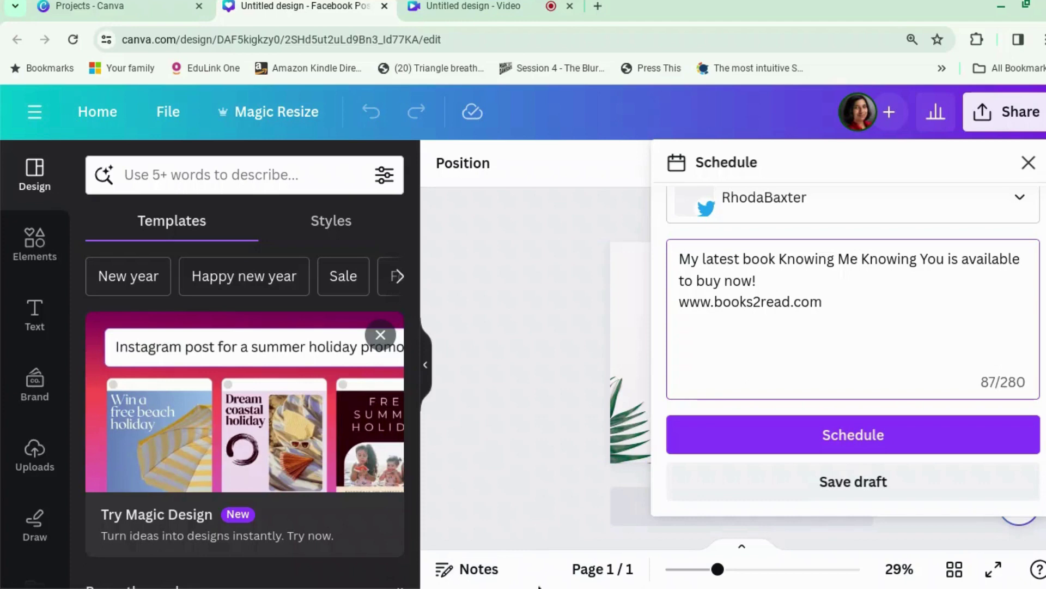
pyautogui.write('/')
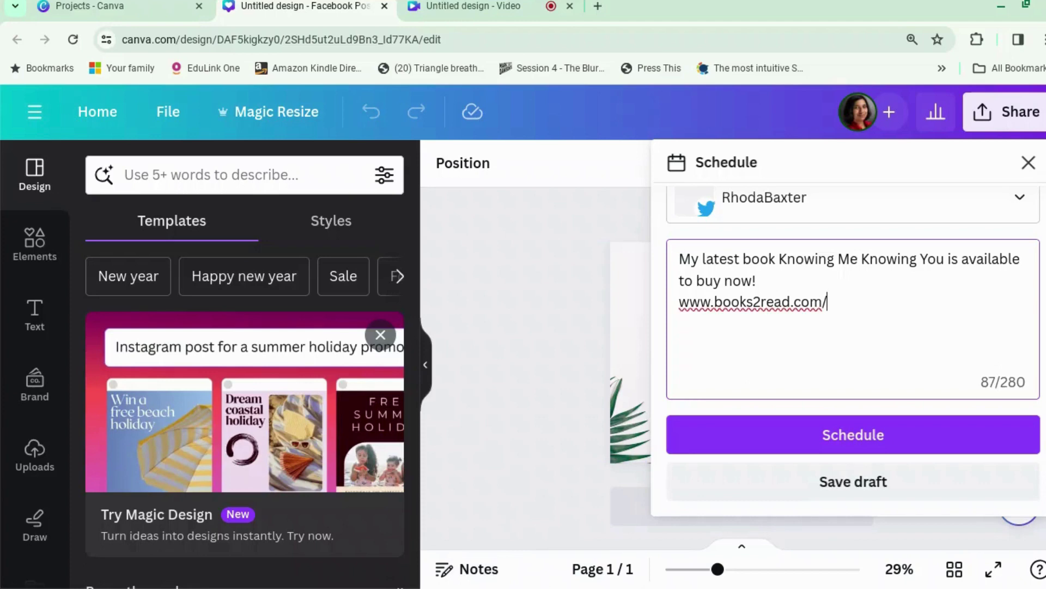
pyautogui.write('KMKY')
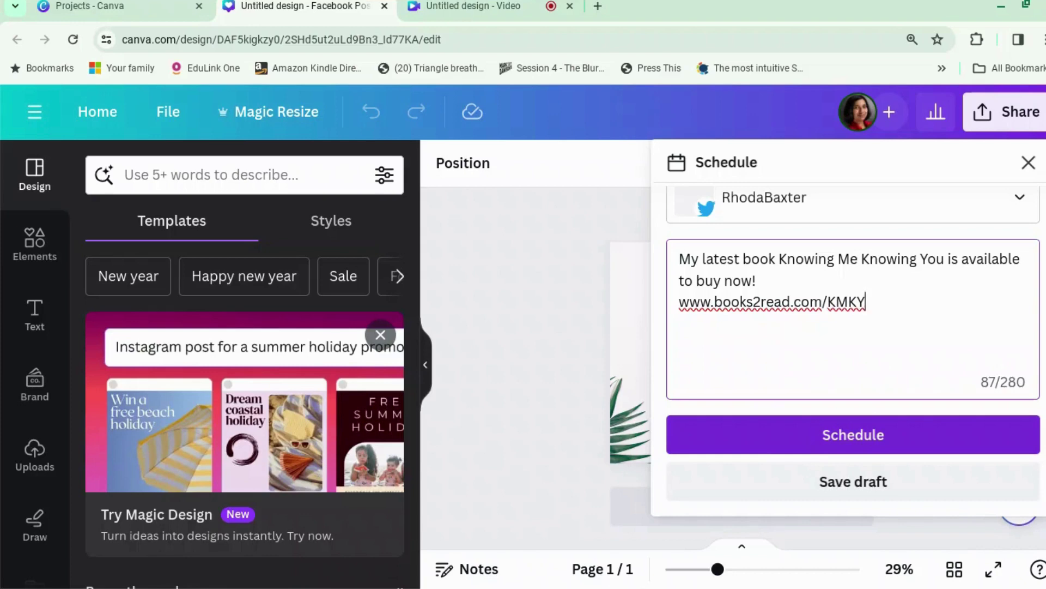
pyautogui.press('Return')
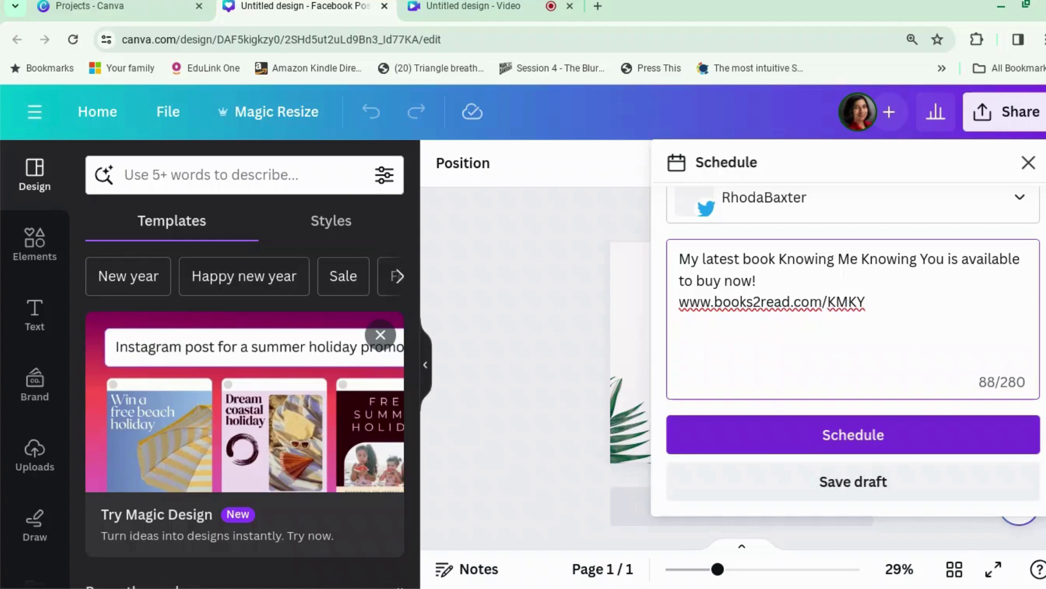
pyautogui.click(824, 434)
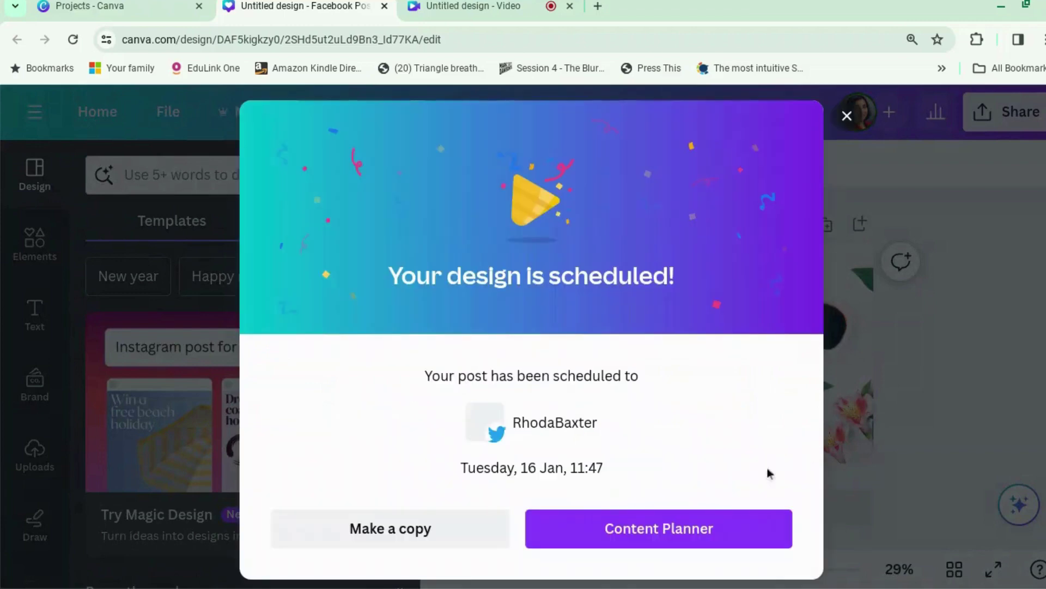
# Check the scheduled Twitter post in the Content Planner, and make a copy of its design.
pyautogui.click(595, 532)
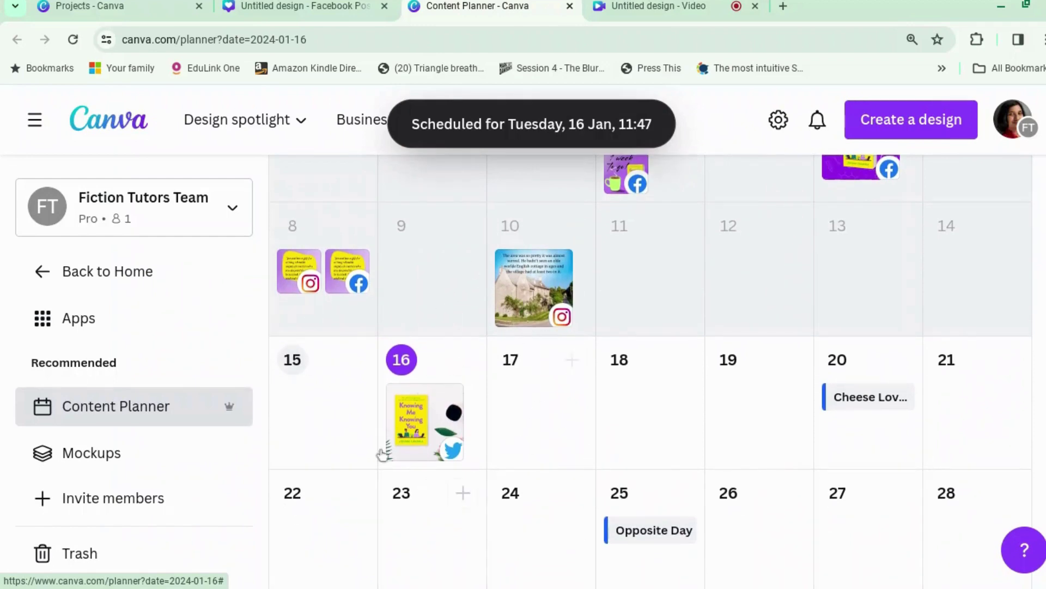
pyautogui.click(312, 7)
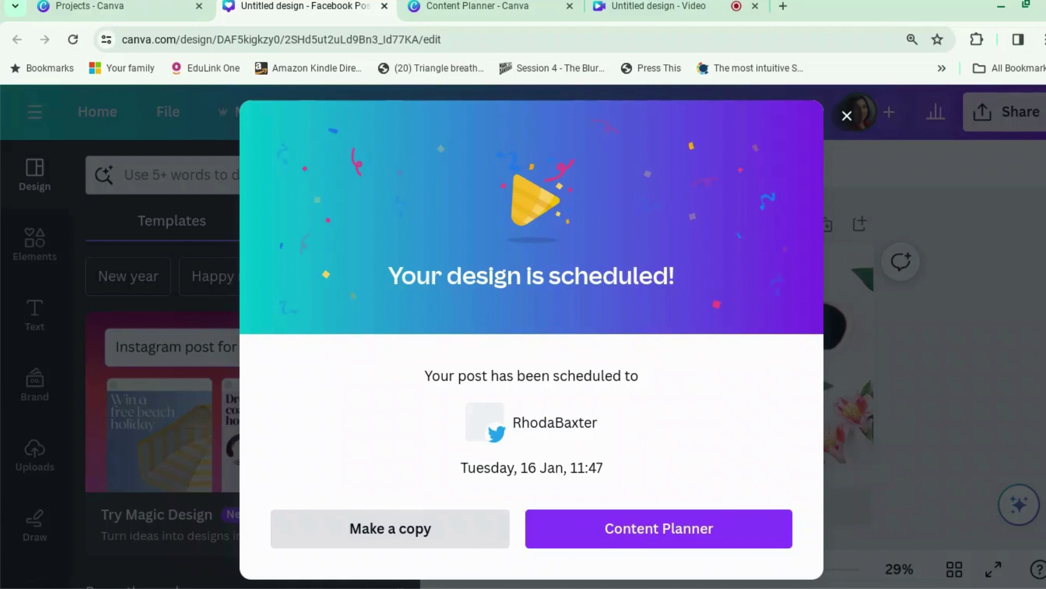
pyautogui.click(449, 529)
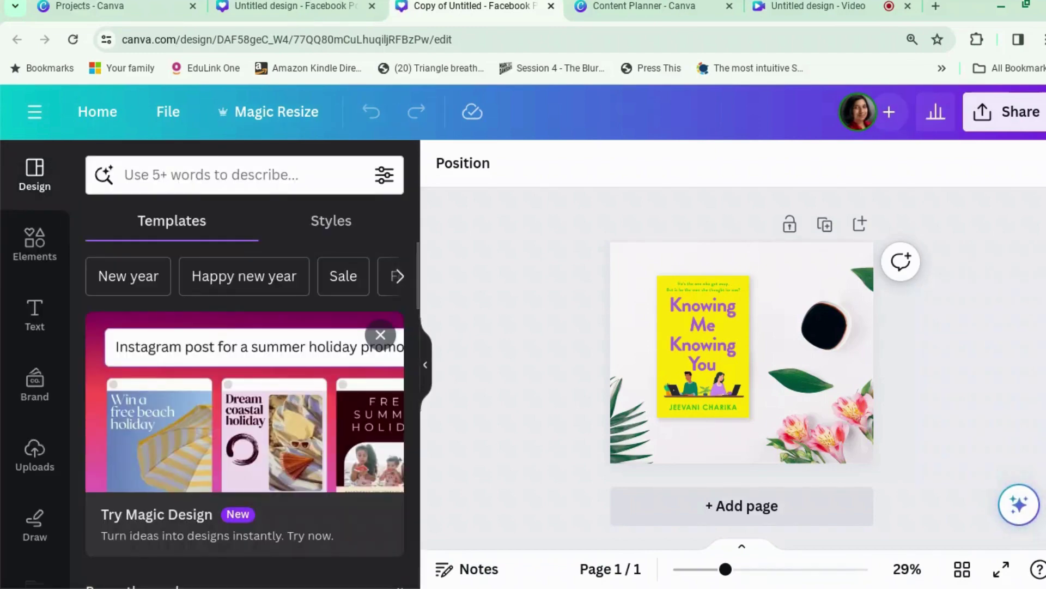
# Return to the Content Planner calendar and browse the posts published in December 2023.
pyautogui.click(325, 9)
pyautogui.click(126, 11)
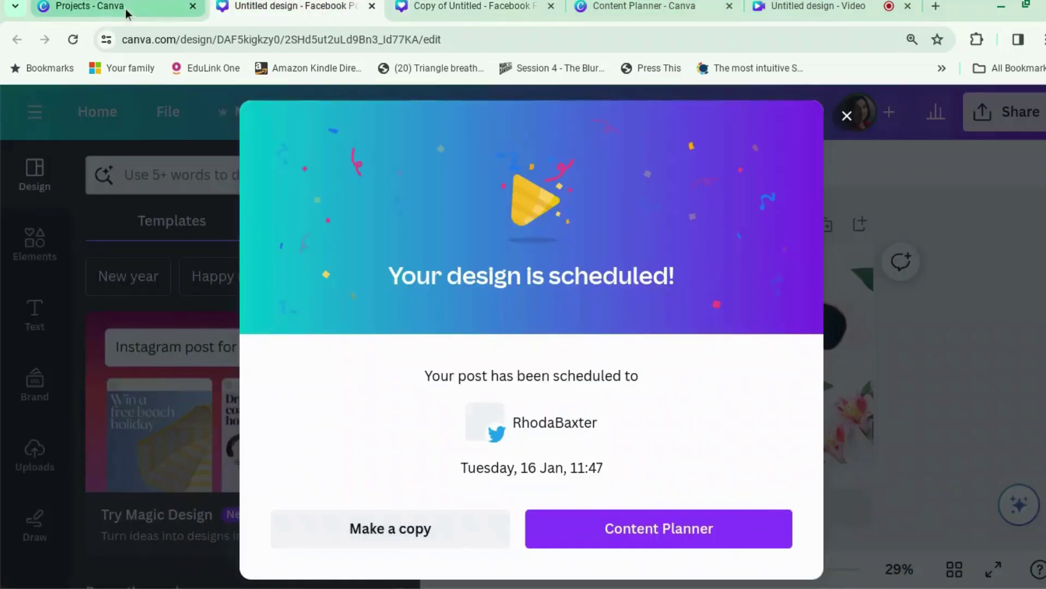
pyautogui.click(691, 11)
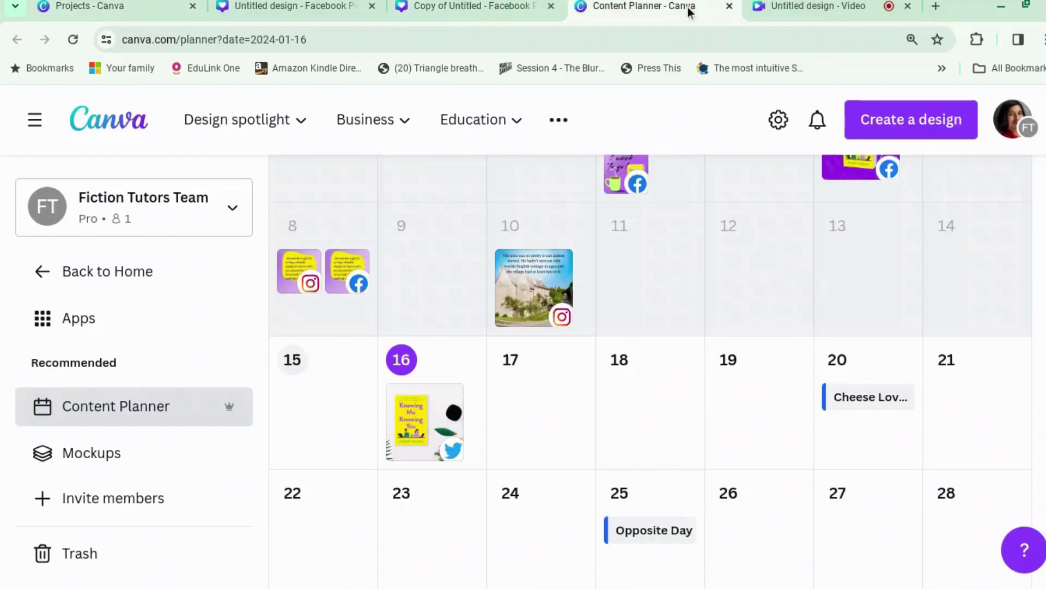
pyautogui.scroll(4, 562, 388)
pyautogui.scroll(3, 562, 388)
pyautogui.scroll(-3, 561, 388)
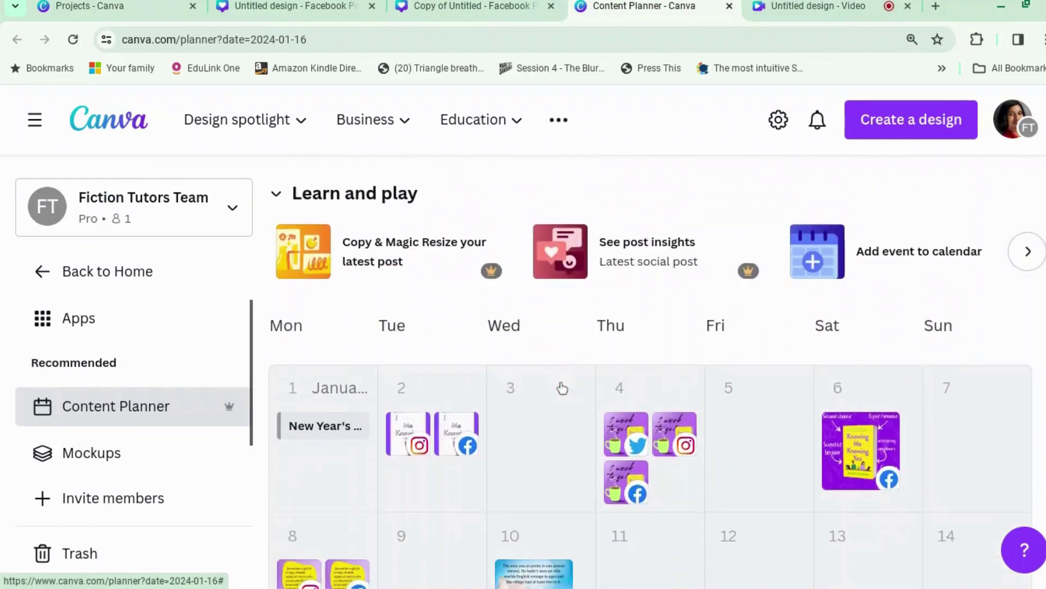
pyautogui.scroll(3, 718, 362)
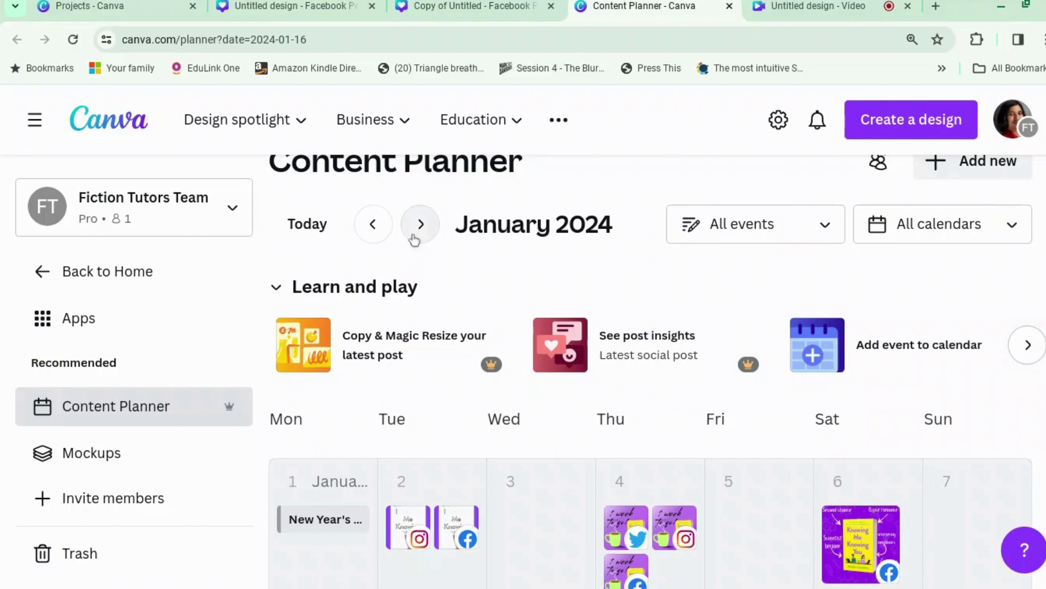
pyautogui.click(371, 225)
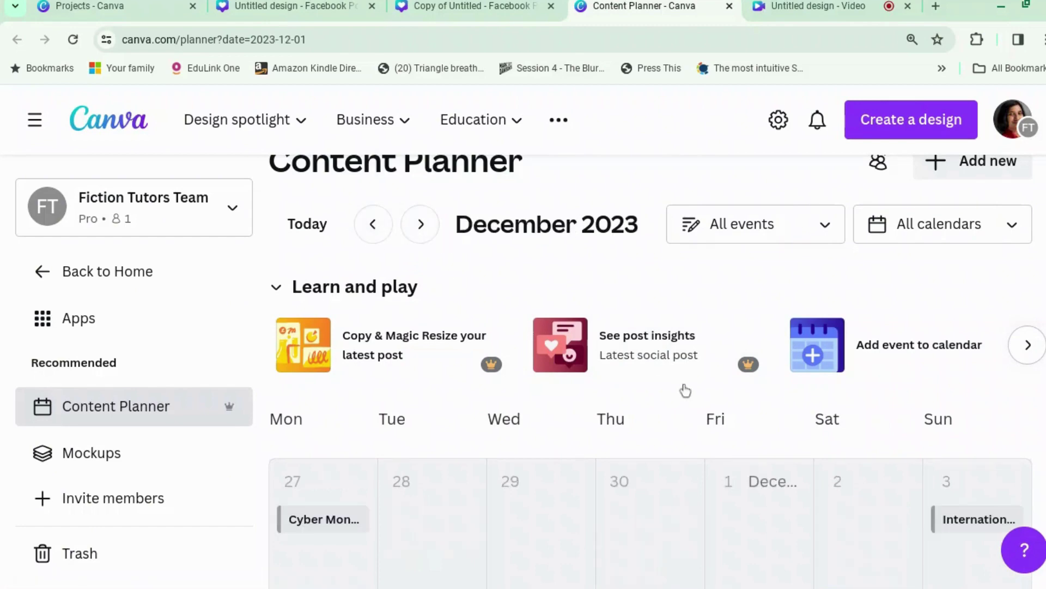
pyautogui.scroll(-9, 685, 390)
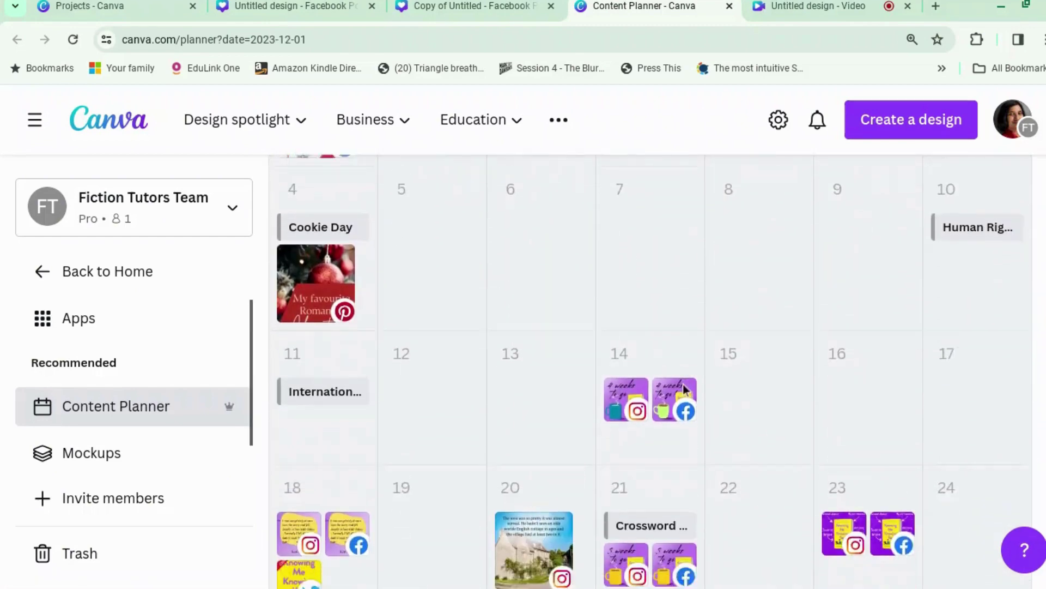
pyautogui.scroll(-6, 684, 387)
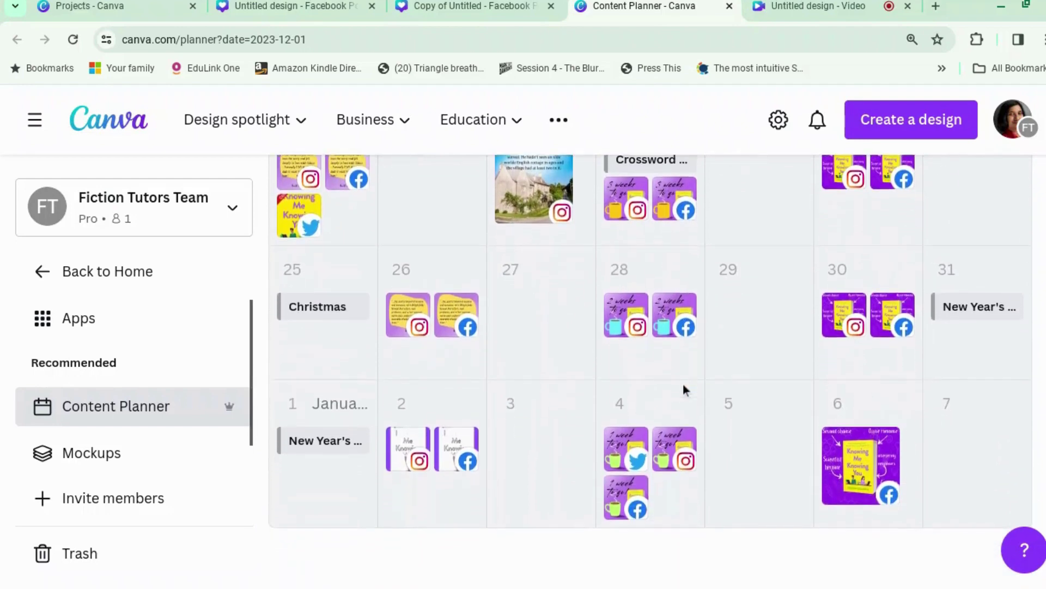
pyautogui.scroll(1, 685, 391)
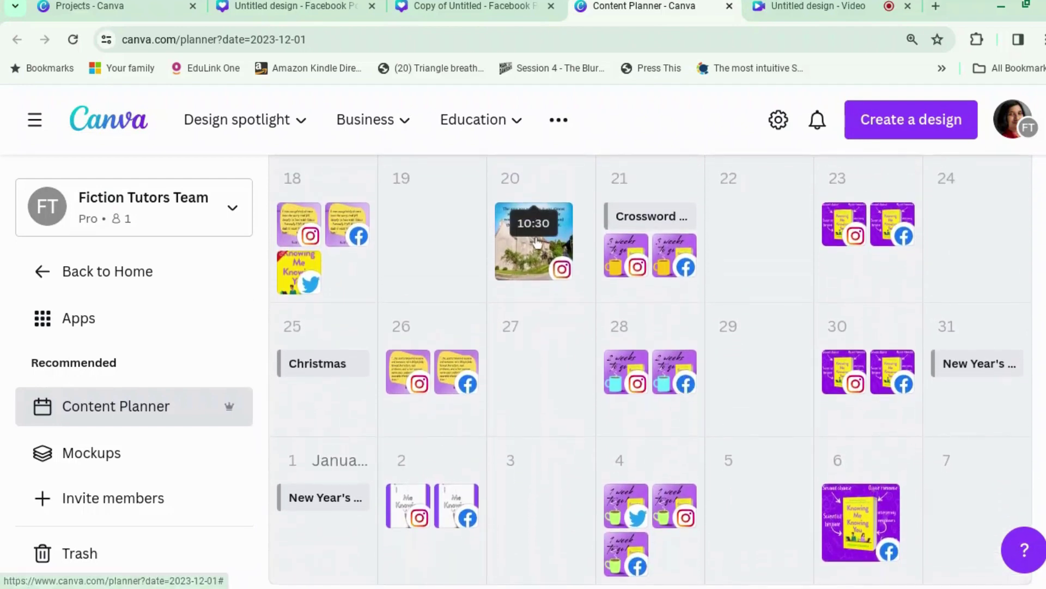
pyautogui.scroll(2, 525, 270)
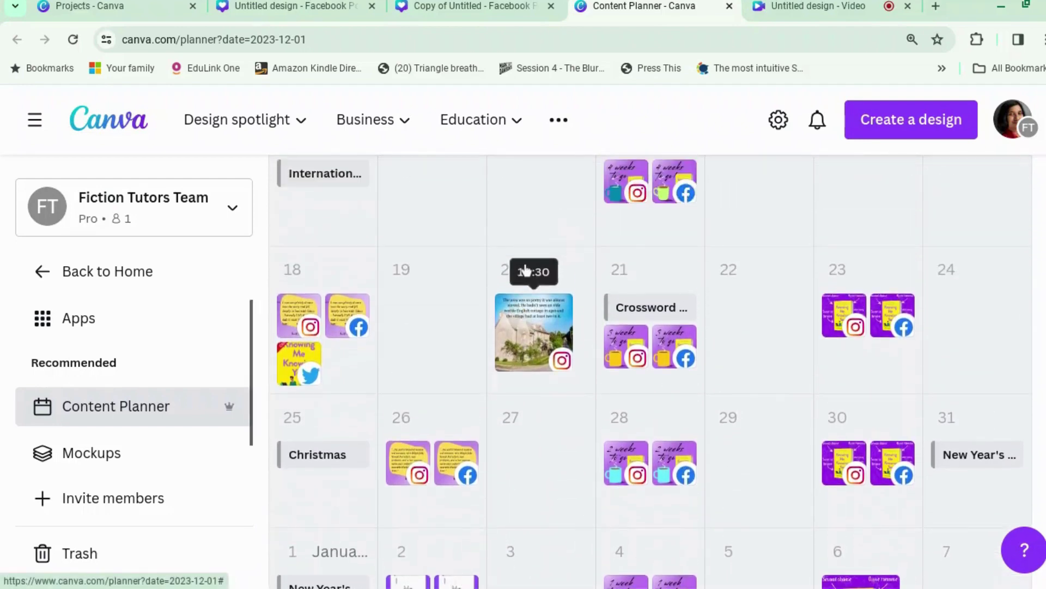
# Open the cottage Instagram post from 20 December and examine its insights and caption.
pyautogui.click(532, 346)
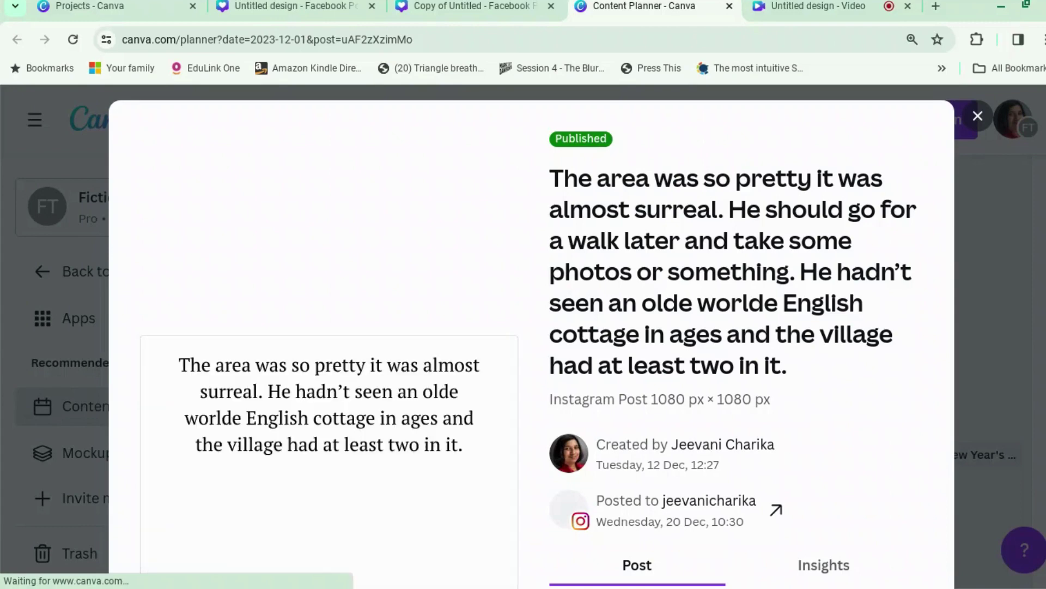
pyautogui.scroll(-5, 793, 267)
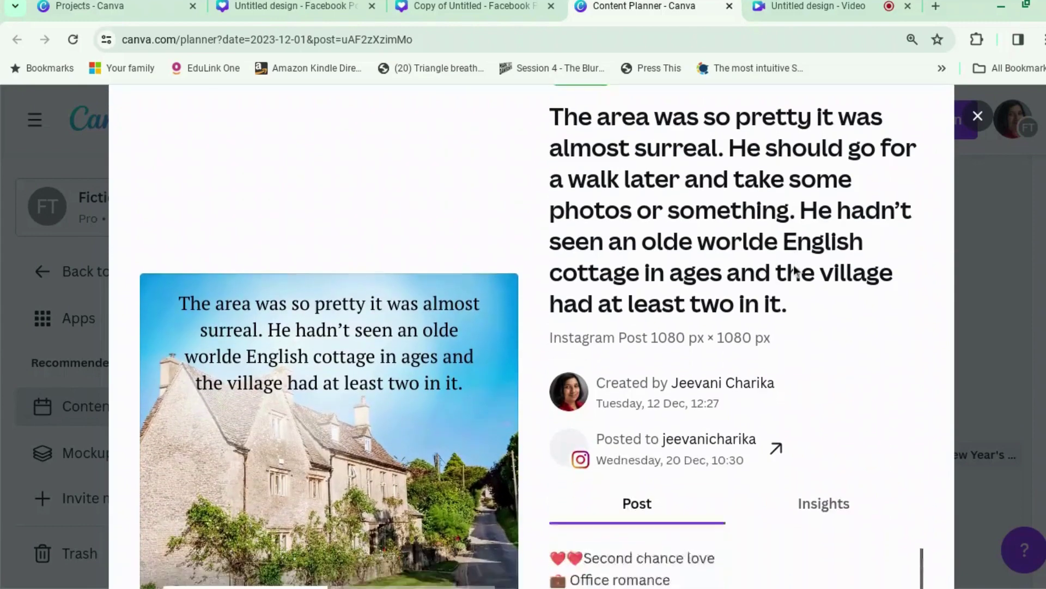
pyautogui.scroll(-3, 793, 266)
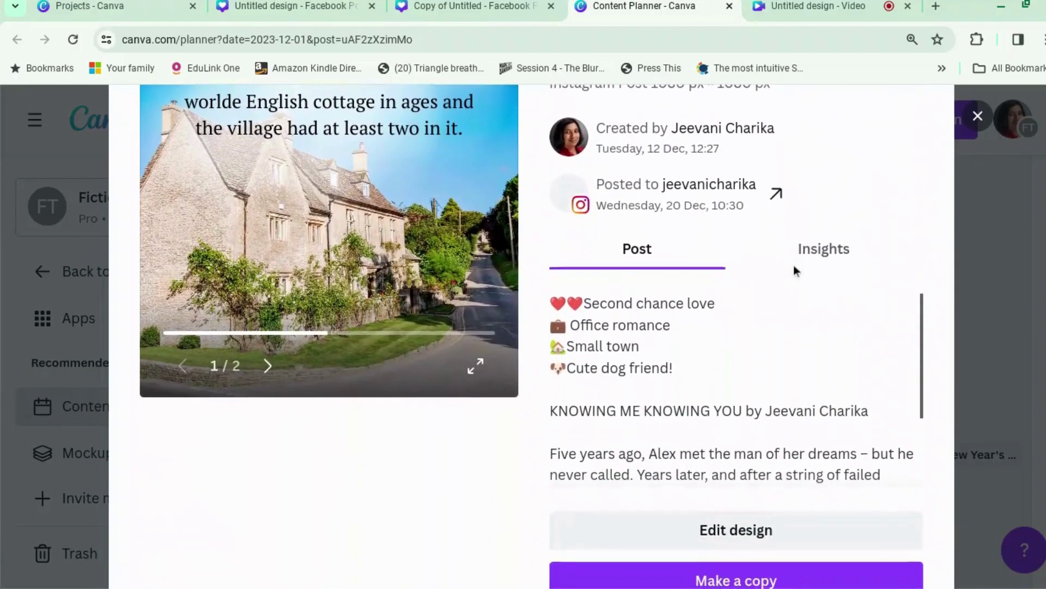
pyautogui.click(816, 224)
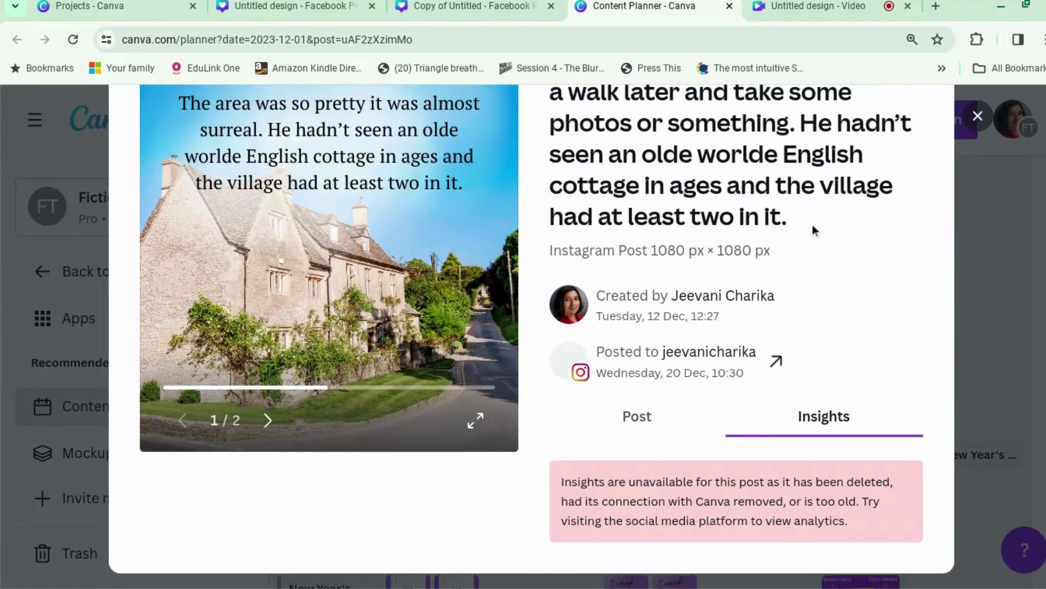
pyautogui.click(635, 421)
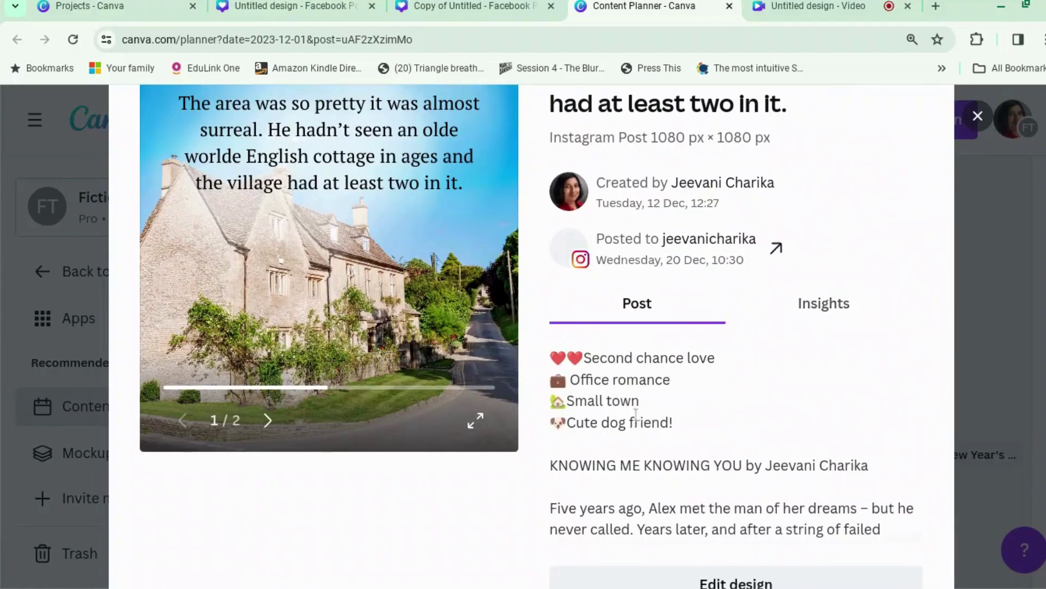
pyautogui.scroll(-2, 638, 410)
pyautogui.scroll(-2, 643, 407)
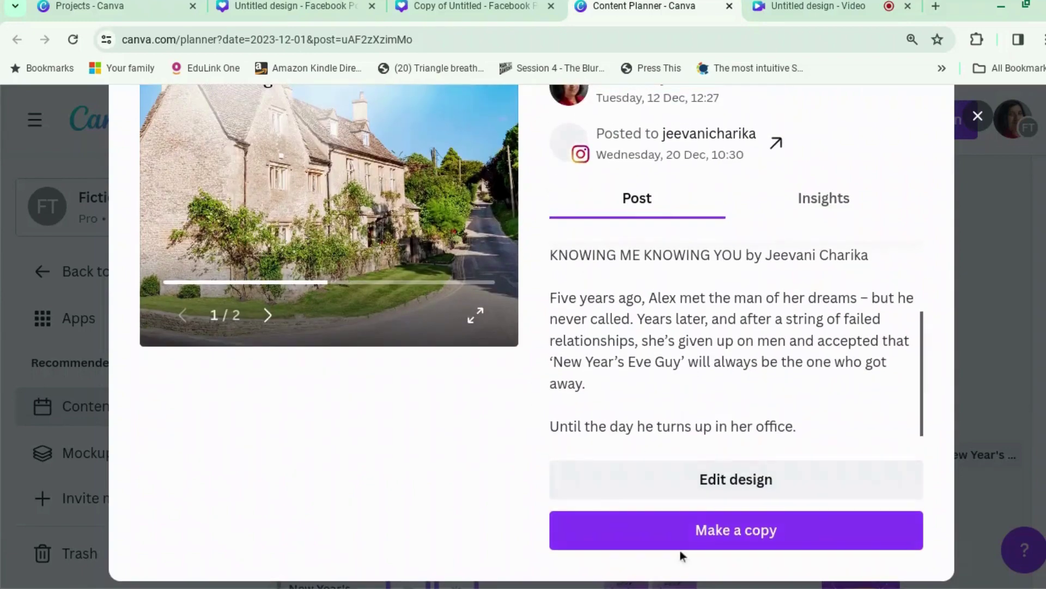
# Make a copy of the published cottage post and read through the draft's caption.
pyautogui.click(682, 531)
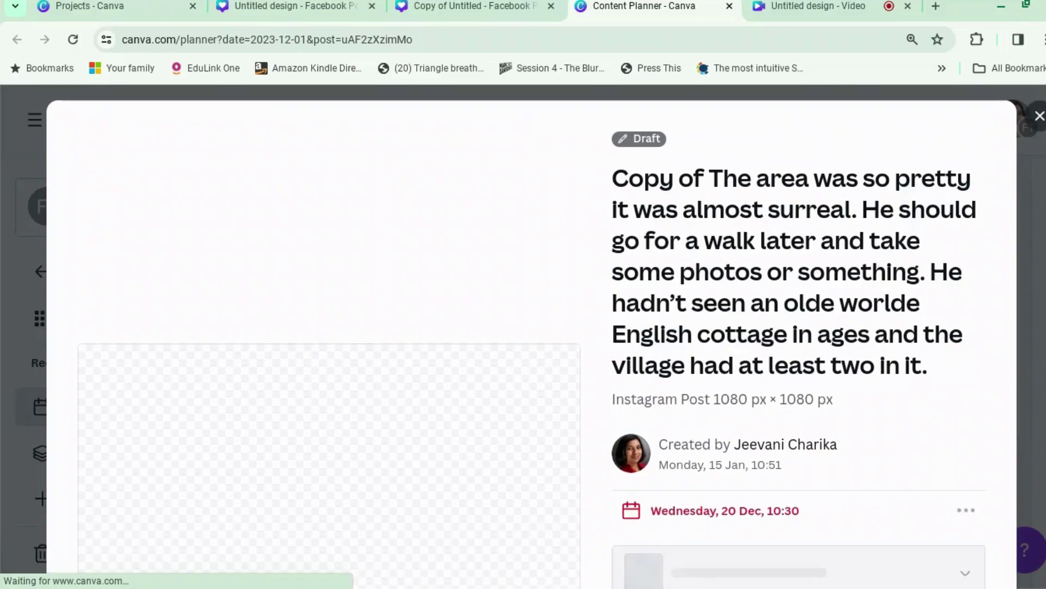
pyautogui.scroll(-5, 789, 398)
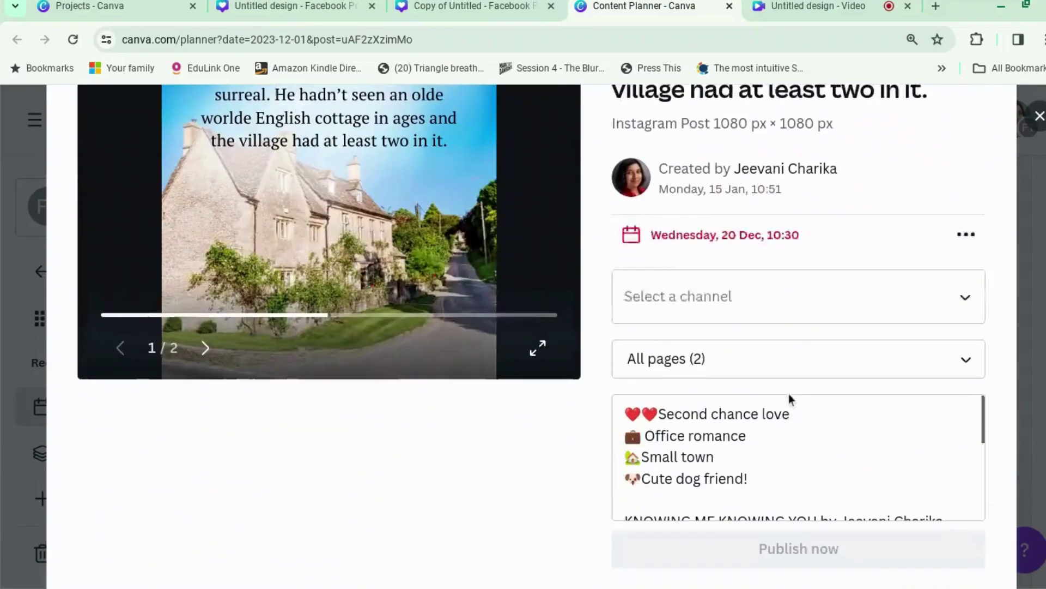
pyautogui.scroll(-5, 834, 443)
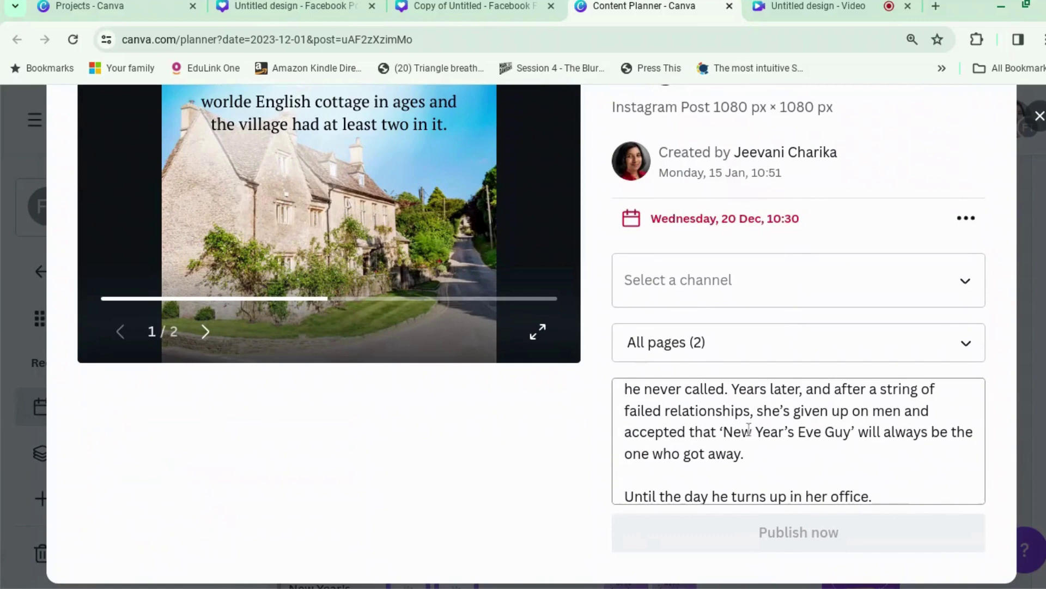
pyautogui.scroll(-1, 805, 378)
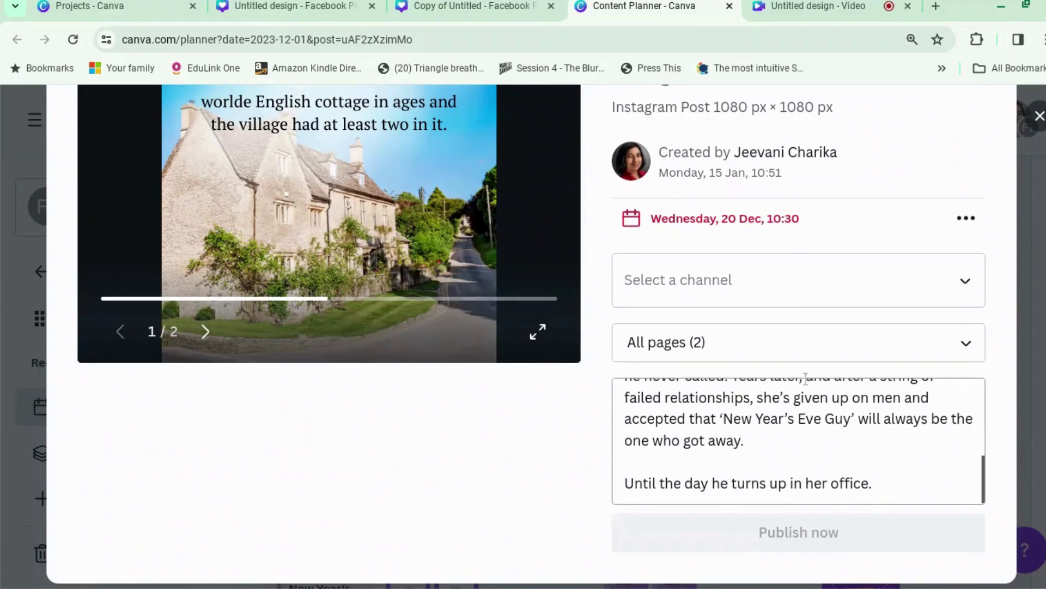
# Set the copied post's publishing channel to the Facebook page and review its caption.
pyautogui.click(917, 295)
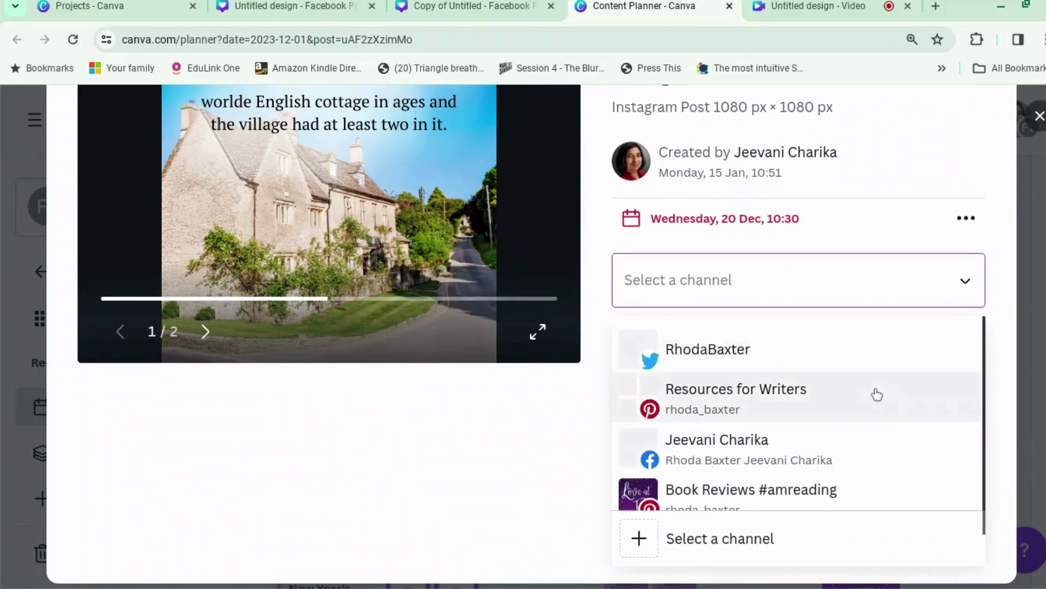
pyautogui.scroll(-1, 877, 394)
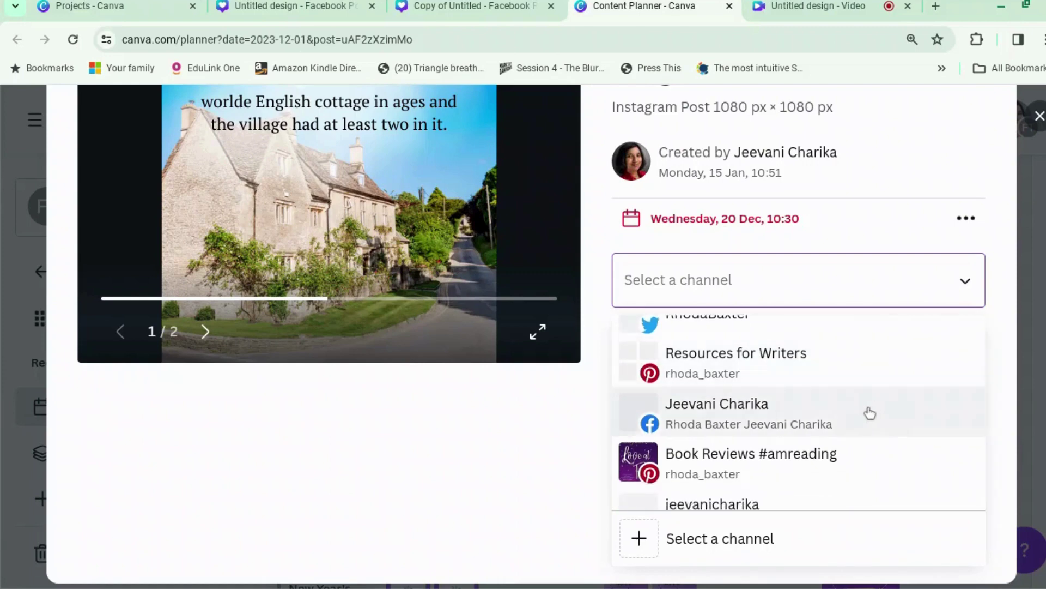
pyautogui.click(869, 413)
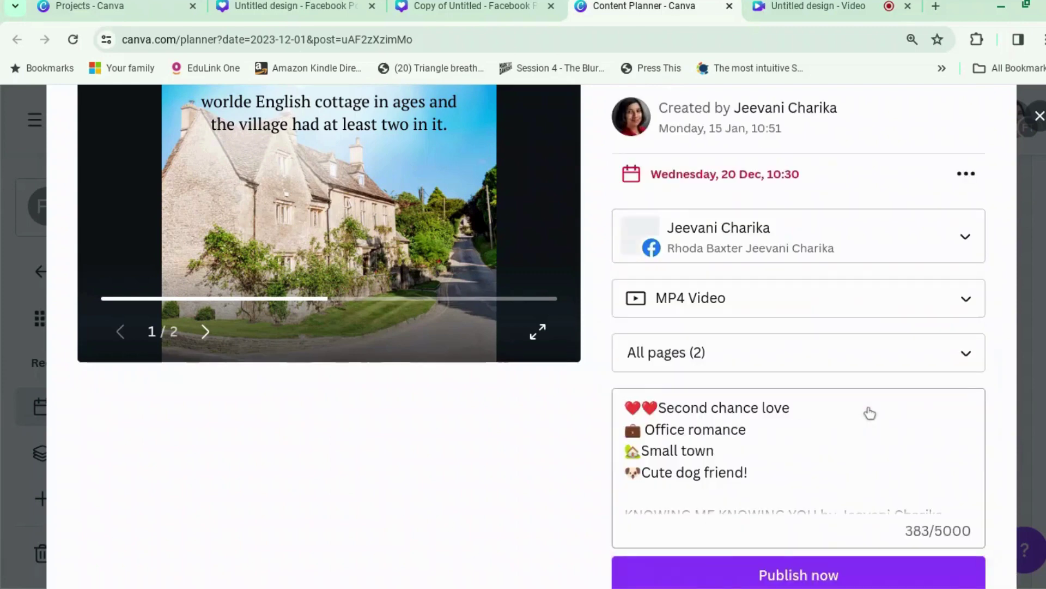
pyautogui.scroll(-5, 859, 406)
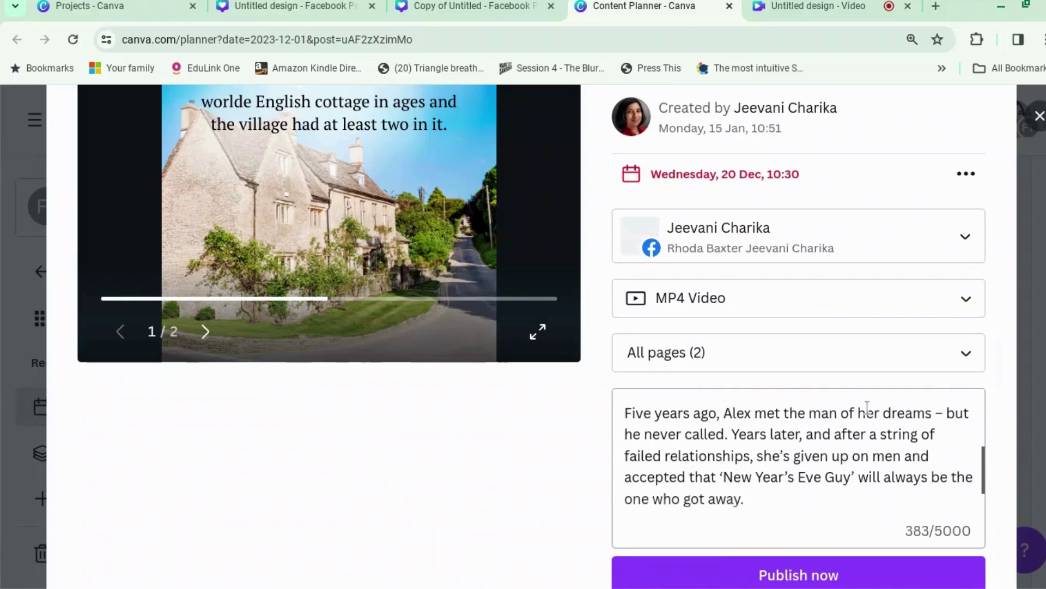
pyautogui.scroll(-1, 844, 390)
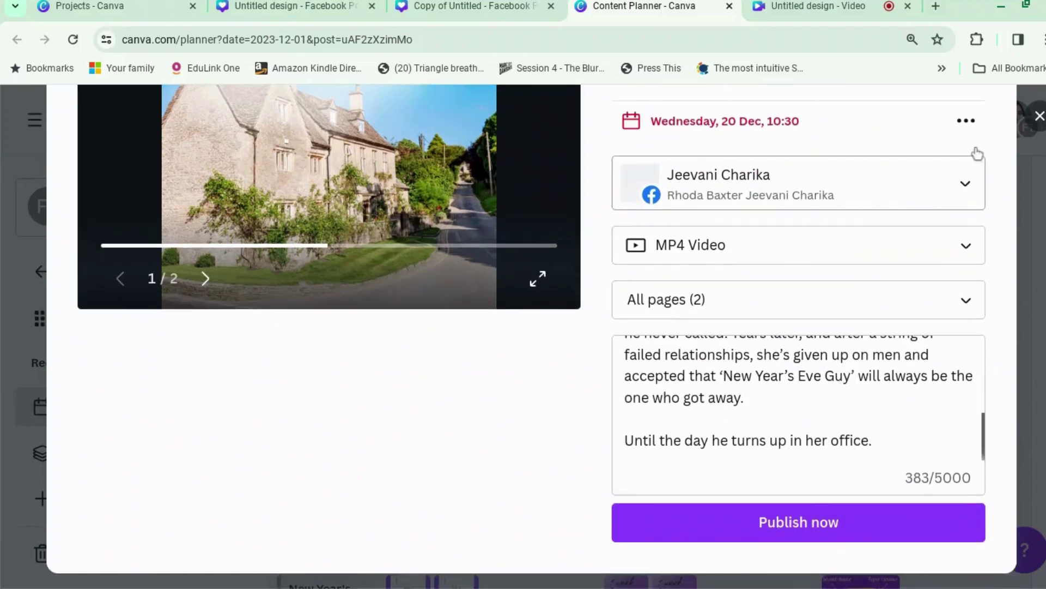
# Change the copied post's publishing date and time to 15 January 2024 at 14:30.
pyautogui.click(964, 122)
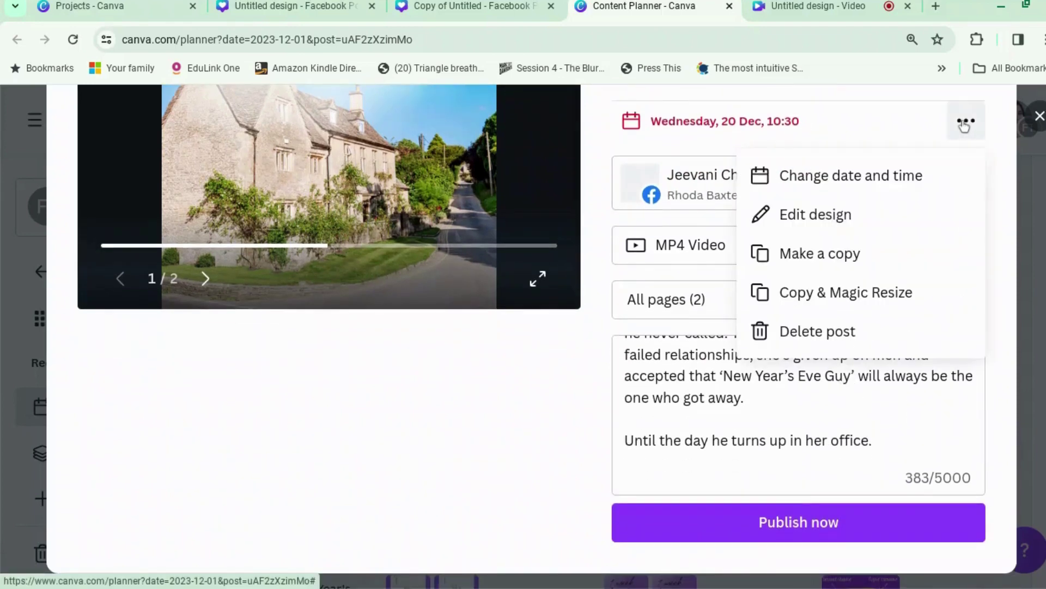
pyautogui.click(889, 178)
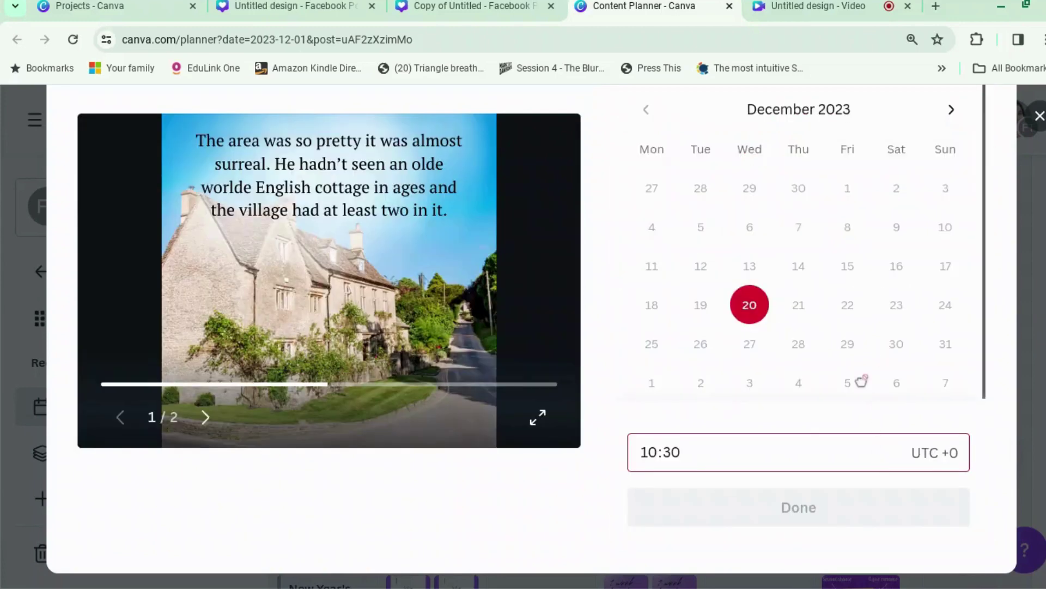
pyautogui.scroll(2, 859, 378)
pyautogui.click(952, 205)
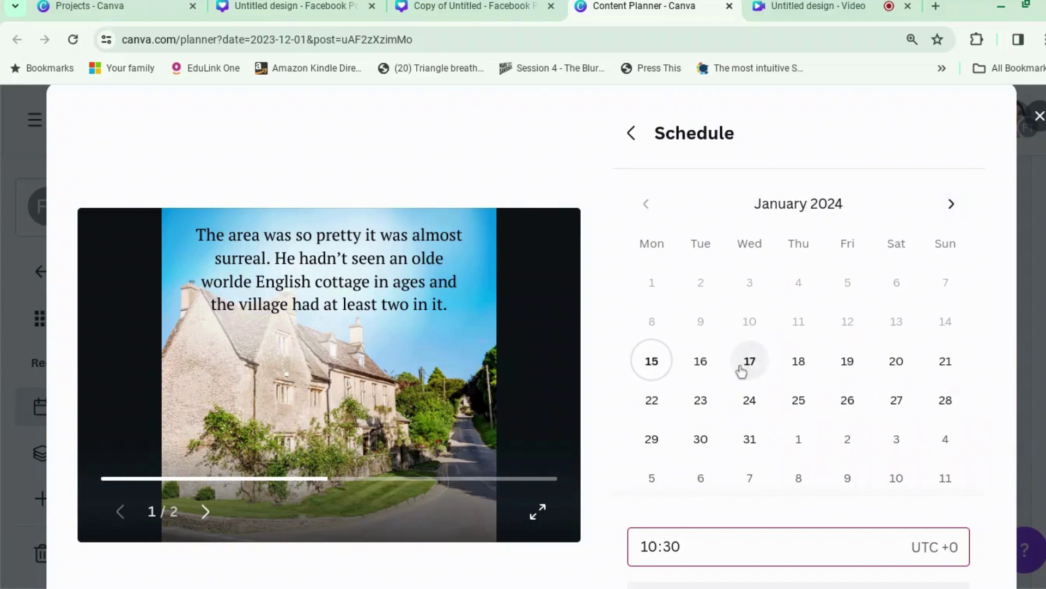
pyautogui.click(652, 362)
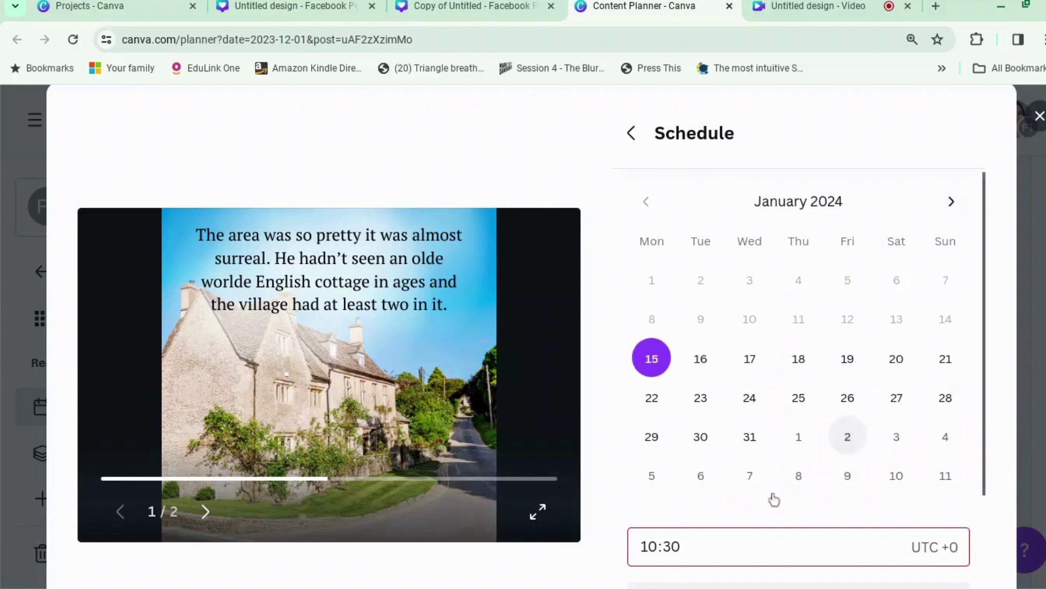
pyautogui.click(691, 553)
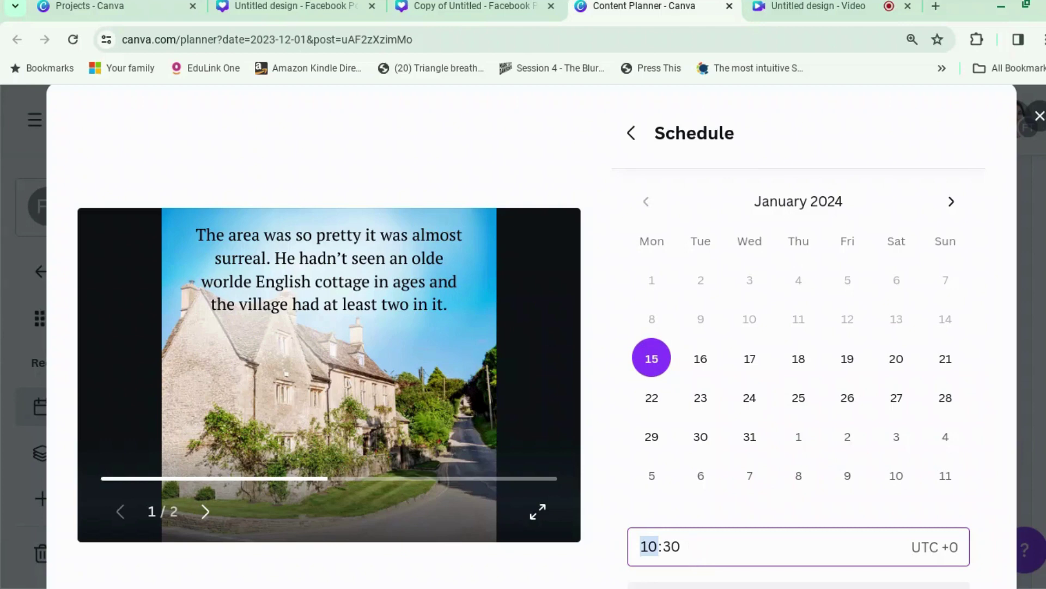
pyautogui.write('14')
pyautogui.scroll(-1, 790, 537)
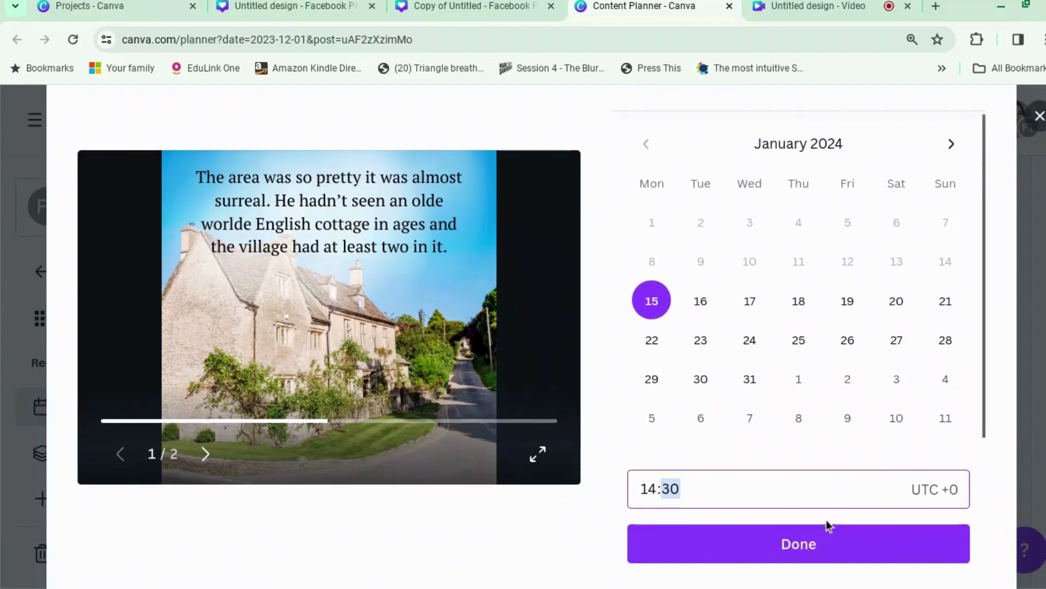
pyautogui.click(820, 544)
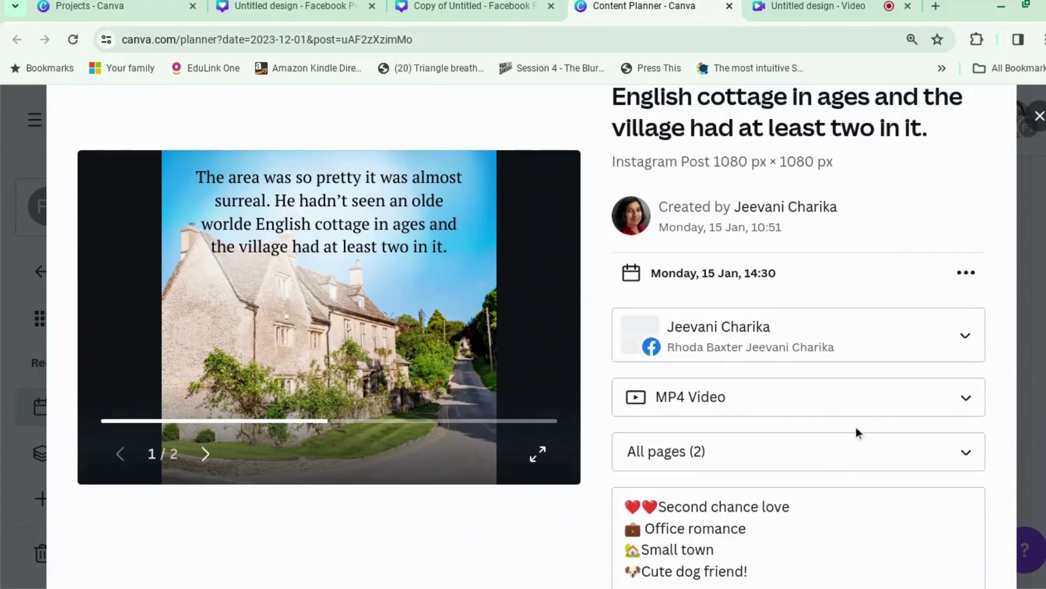
pyautogui.scroll(-3, 856, 432)
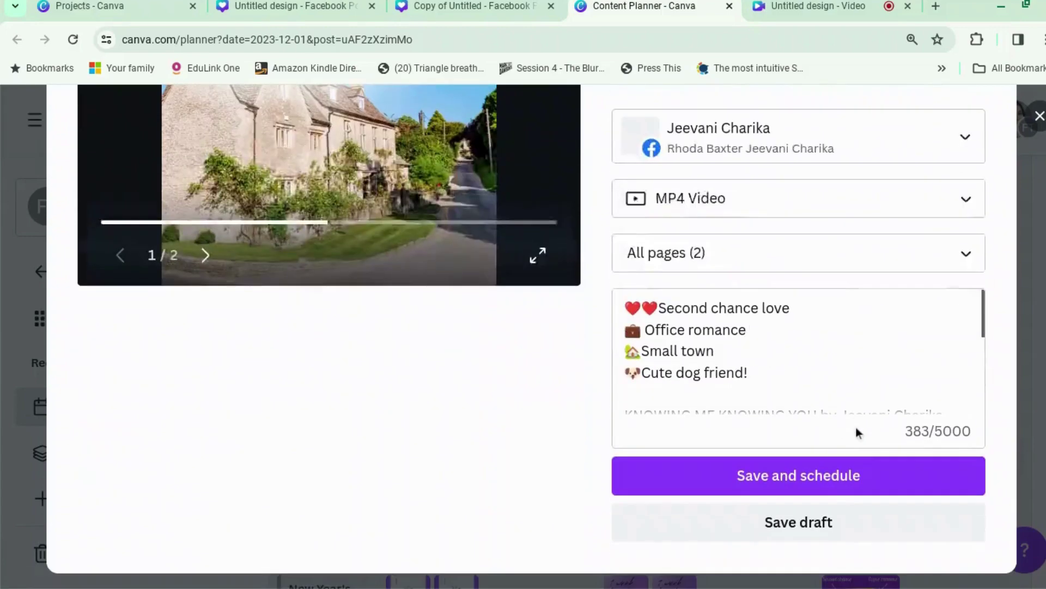
# Save and schedule the copied cottage post for the Facebook page.
pyautogui.click(839, 492)
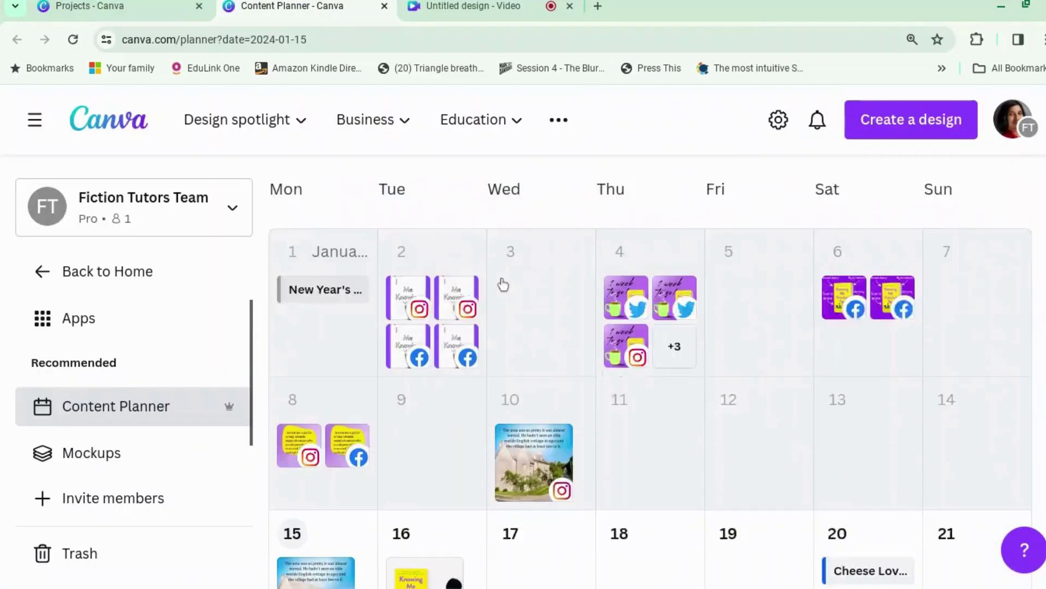
# Review the published and scheduled posts across the January 2024 planner calendar and go back to the home page.
pyautogui.scroll(-8, 502, 284)
pyautogui.scroll(-2, 502, 284)
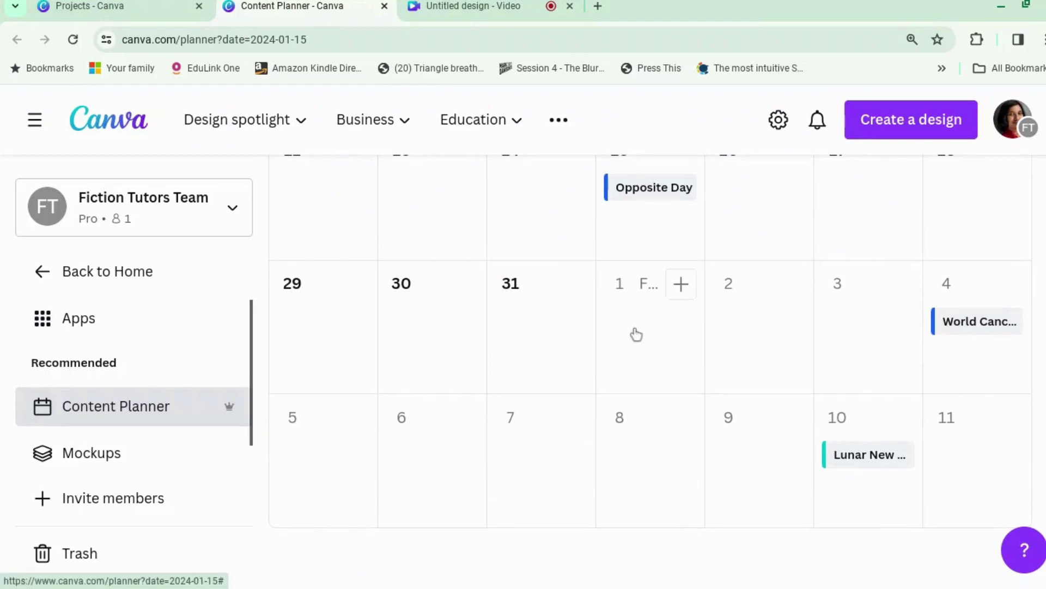
pyautogui.scroll(2, 636, 335)
pyautogui.scroll(5, 636, 334)
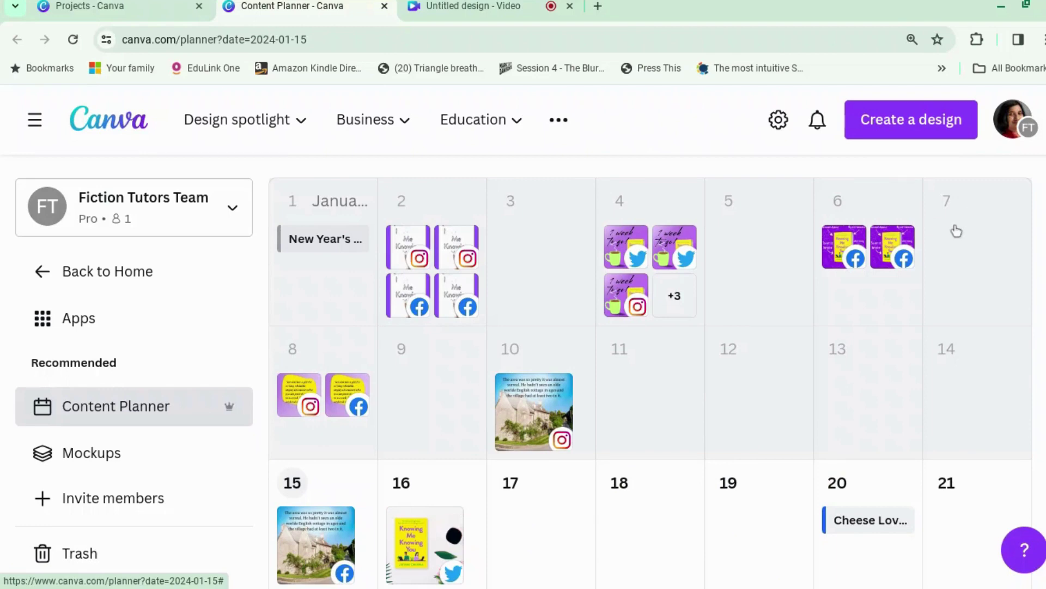
pyautogui.scroll(-8, 526, 367)
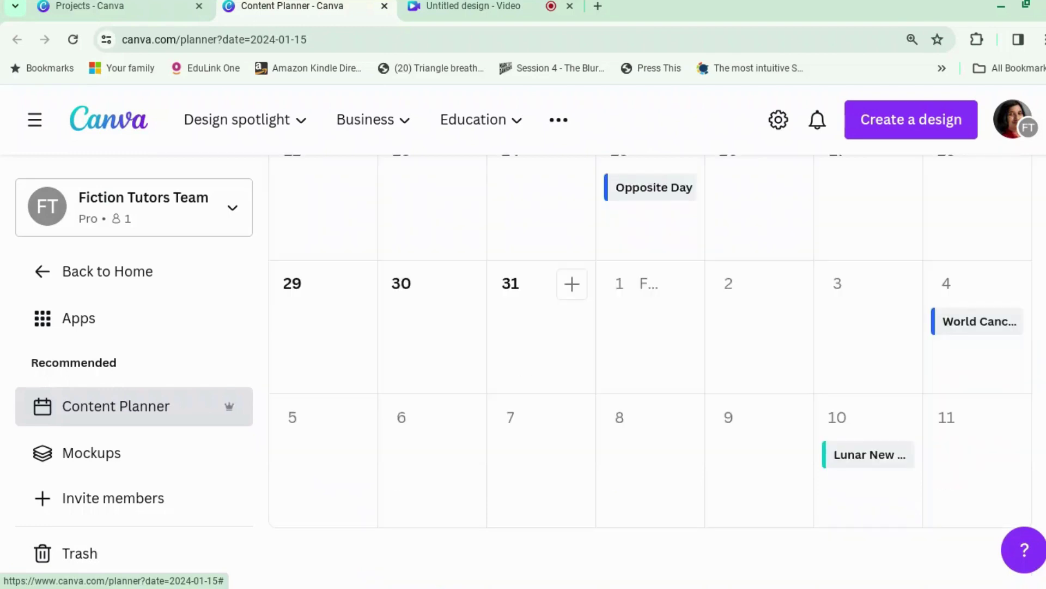
pyautogui.scroll(5, 556, 341)
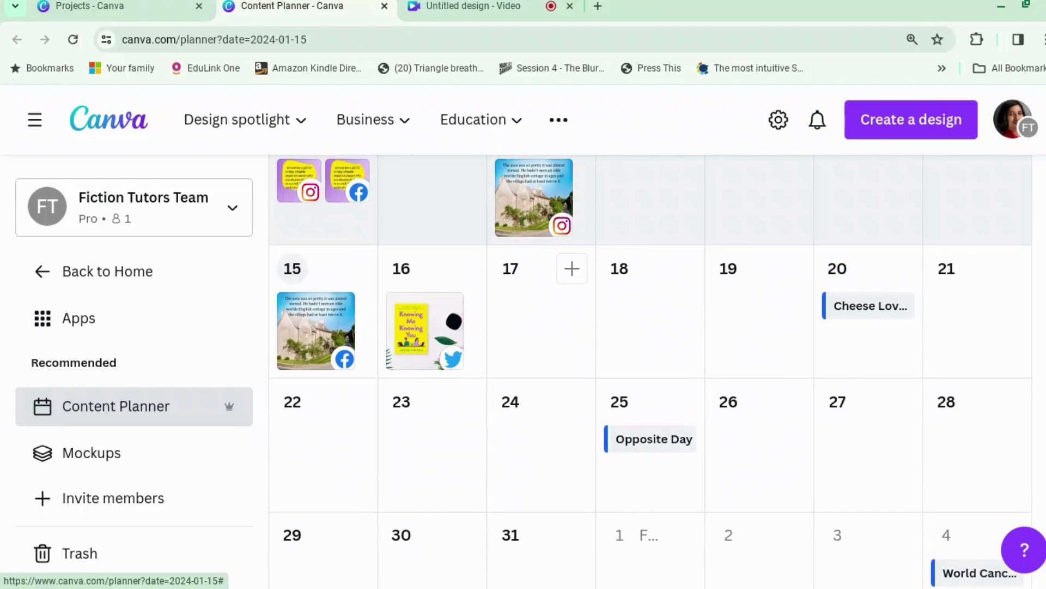
pyautogui.scroll(3, 547, 339)
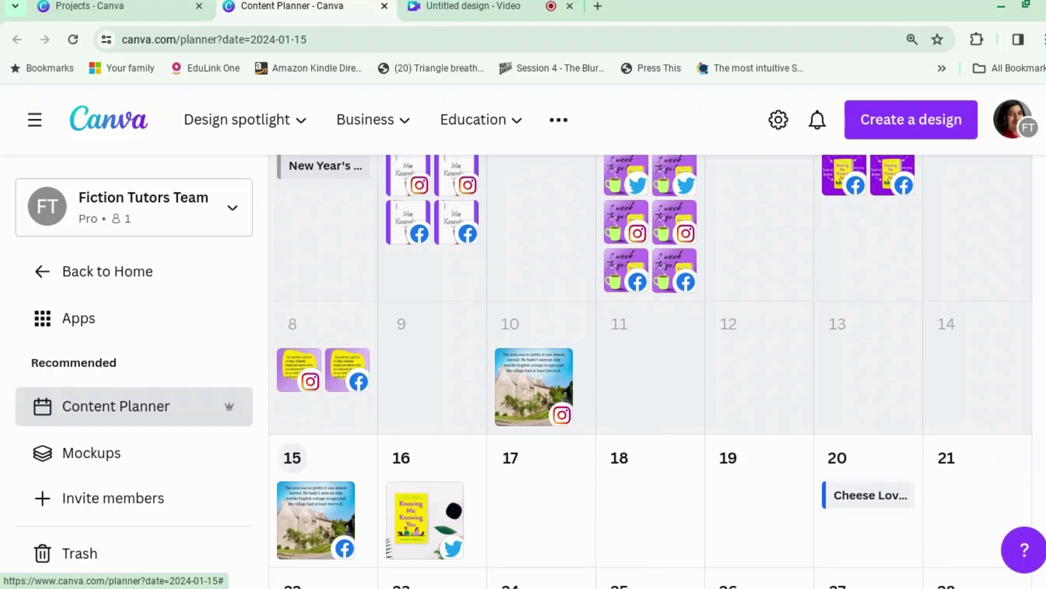
pyautogui.scroll(2, 537, 186)
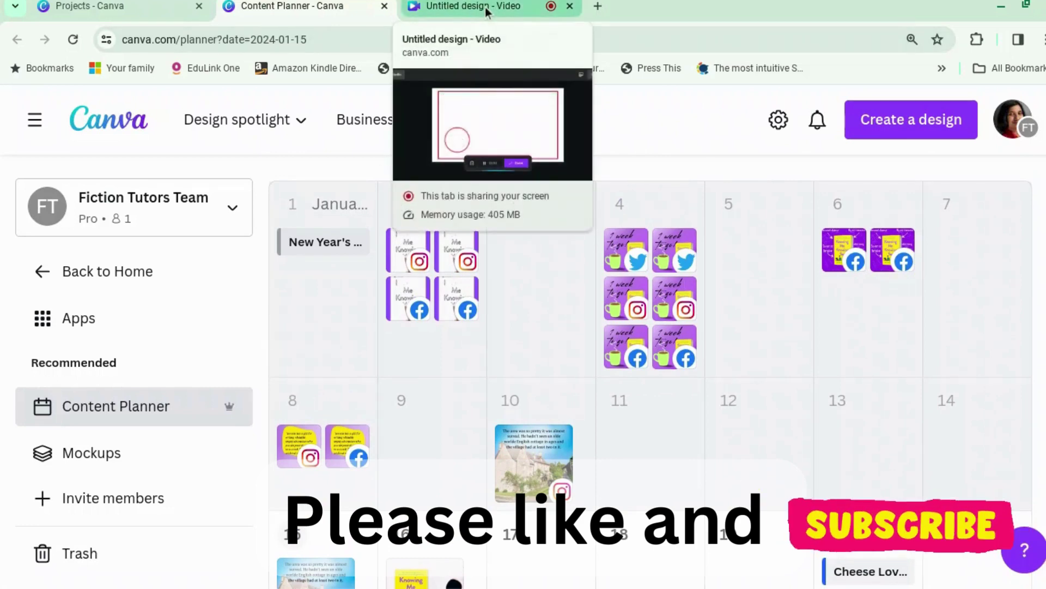
pyautogui.click(141, 276)
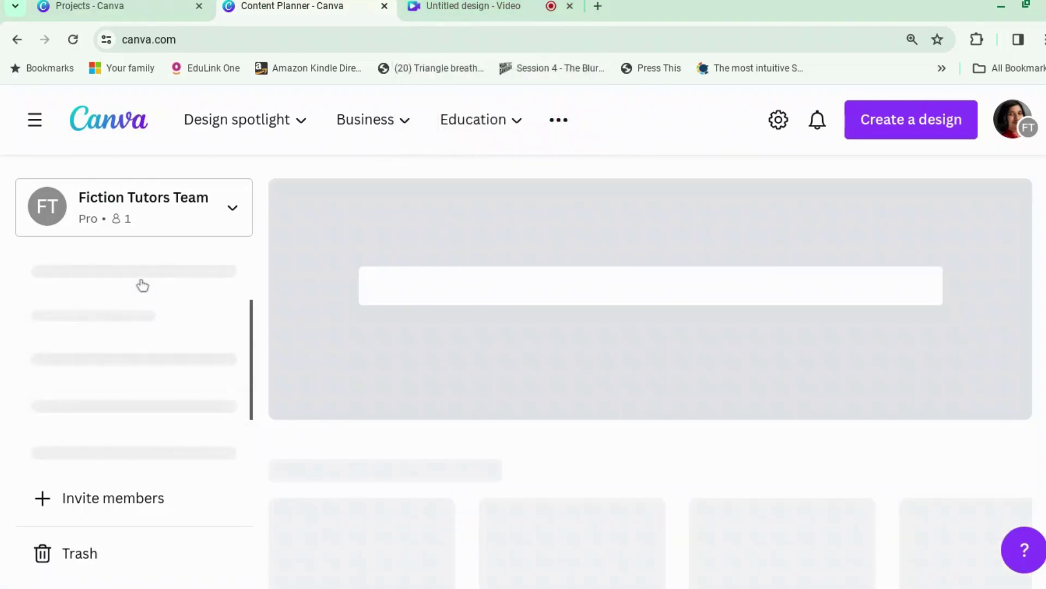